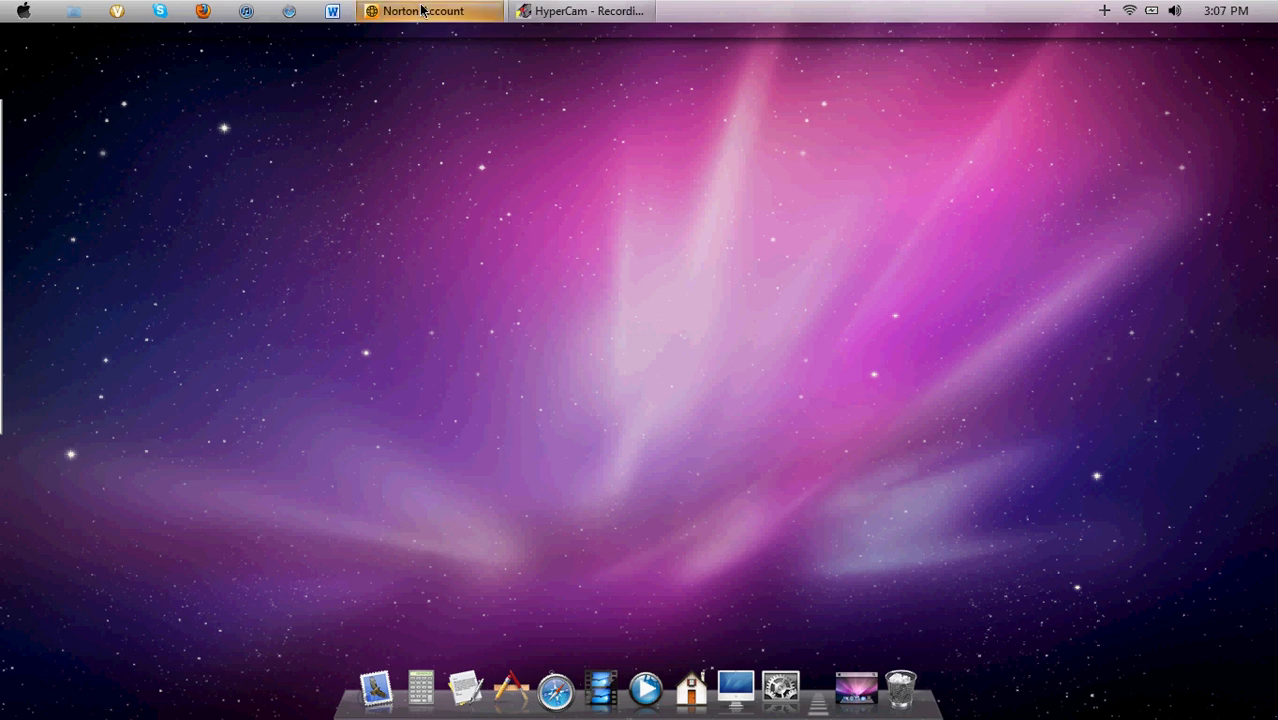
# Step: Search the installed programs for "action" and launch Action Replay DSi Code Manager
pyautogui.click(23, 11)
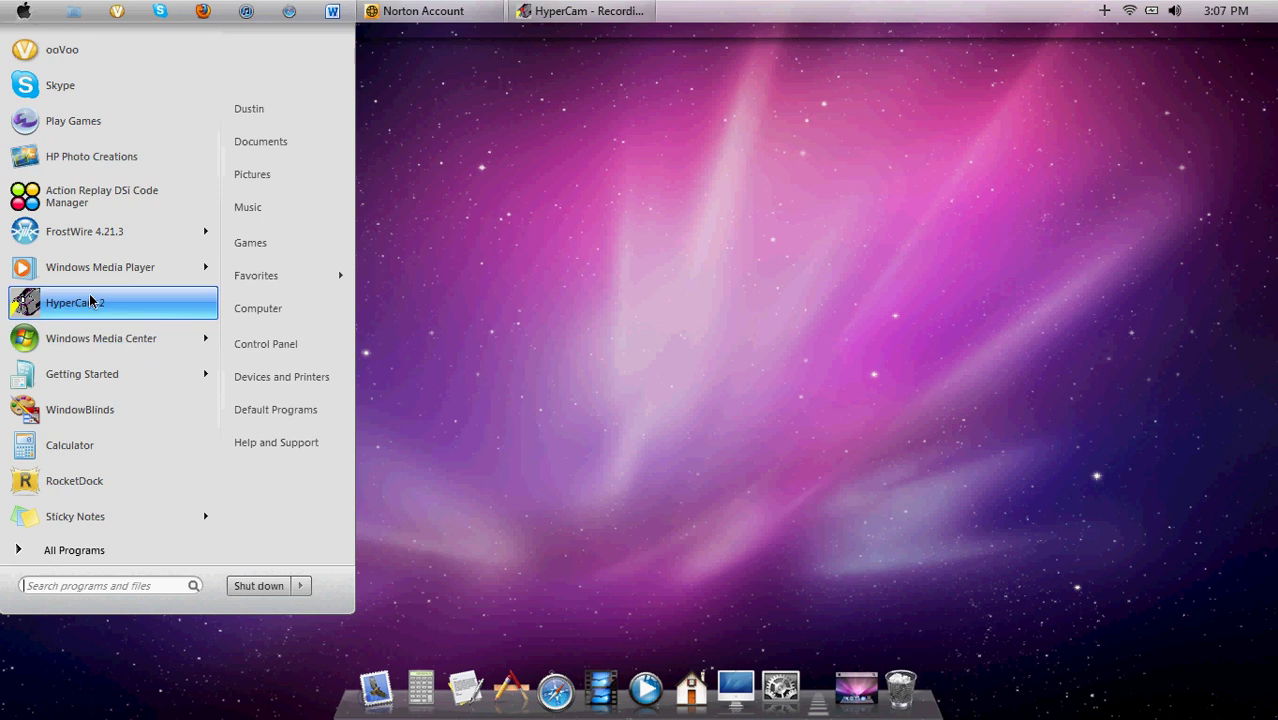
pyautogui.click(472, 520)
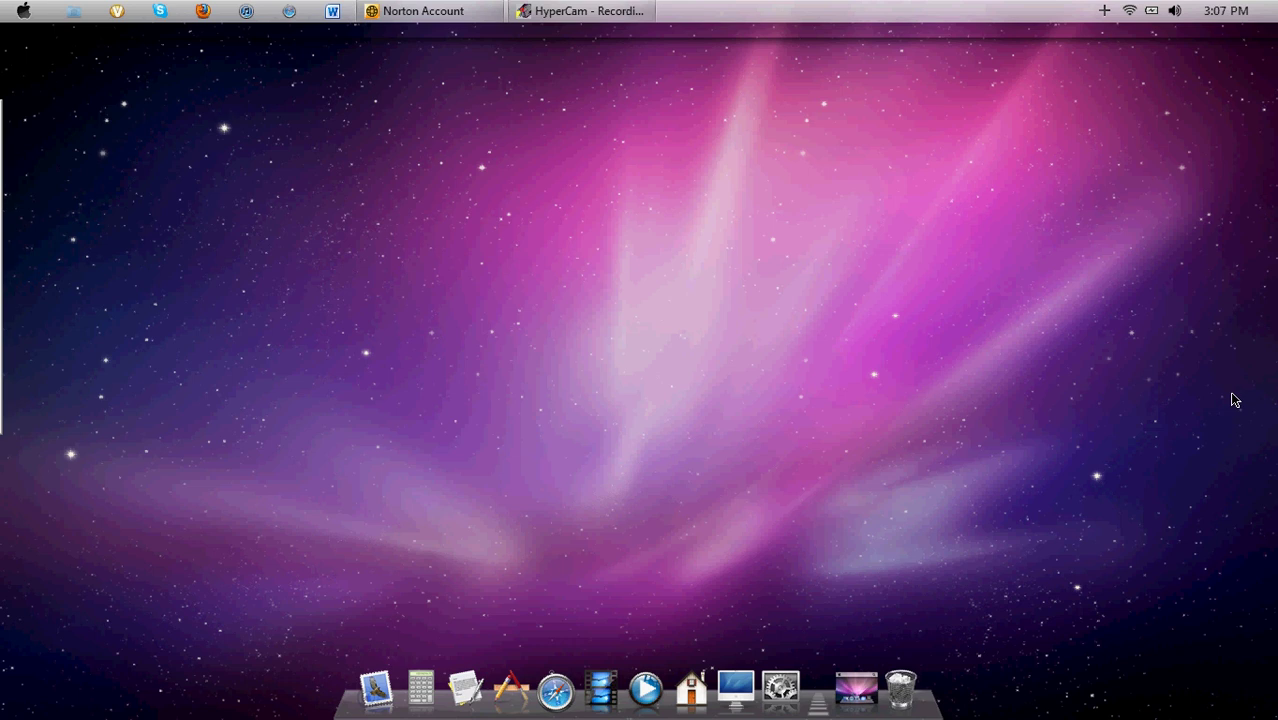
pyautogui.click(29, 20)
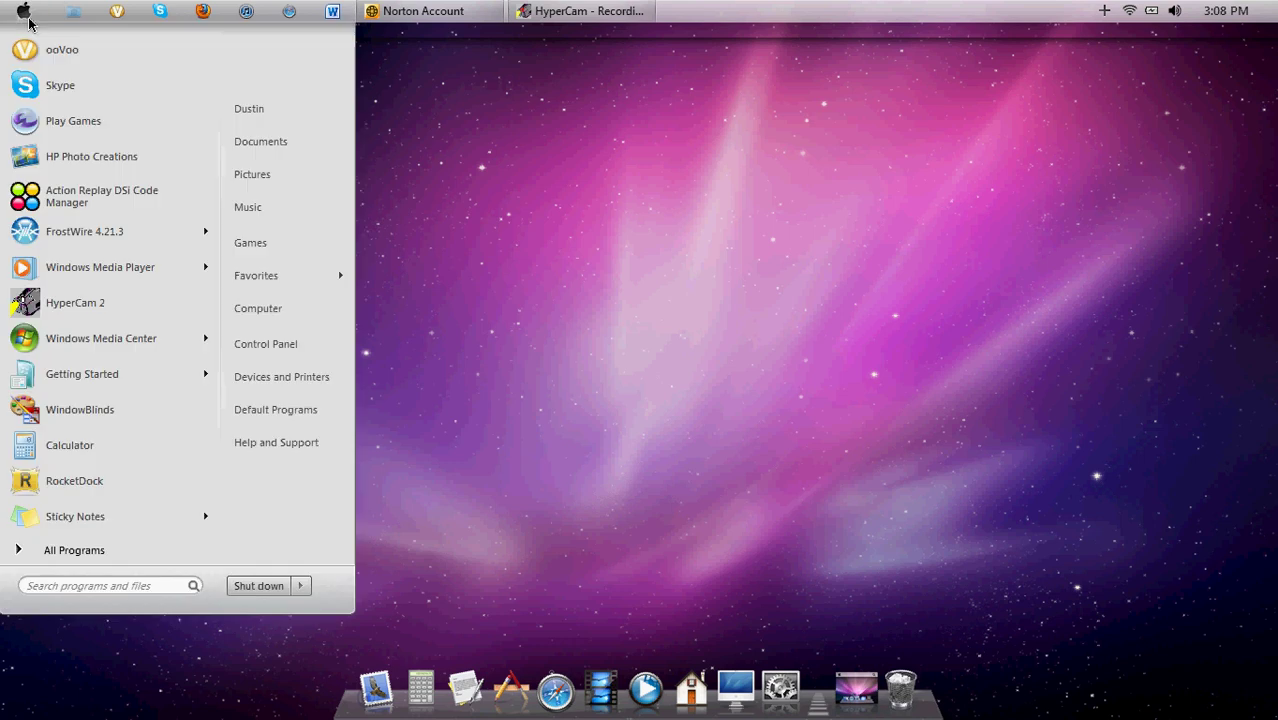
pyautogui.write('action')
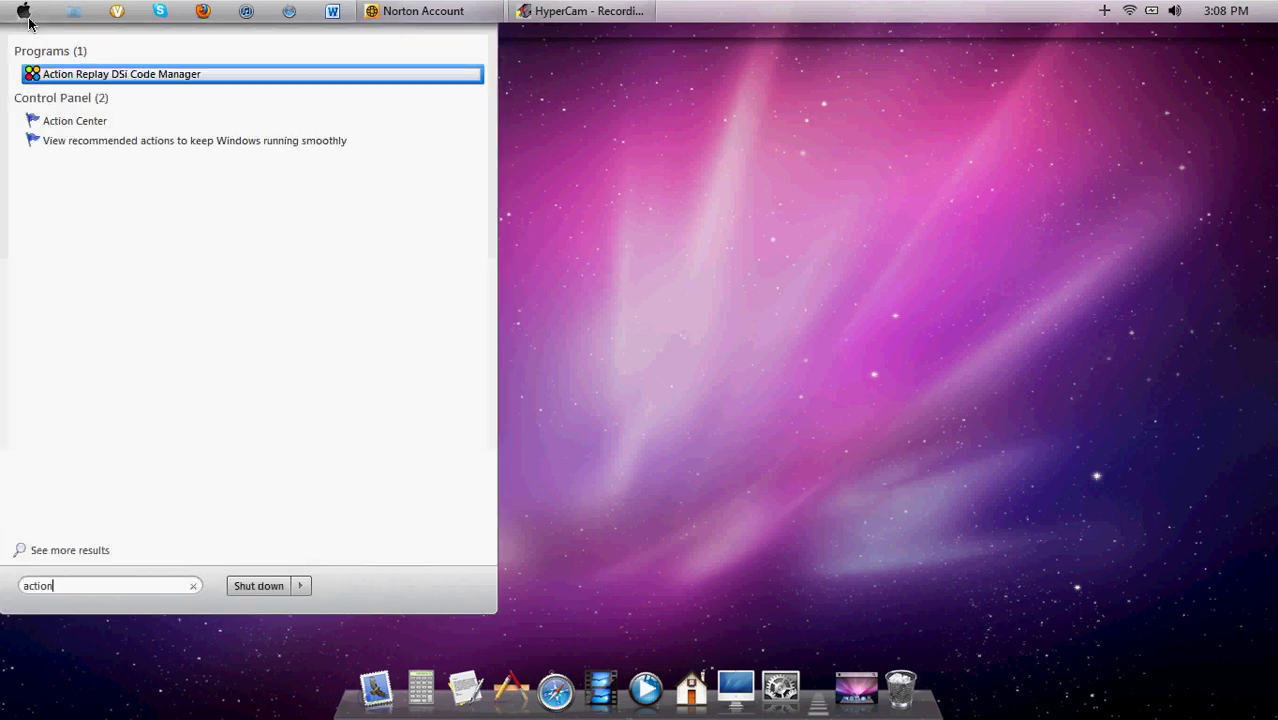
pyautogui.click(143, 78)
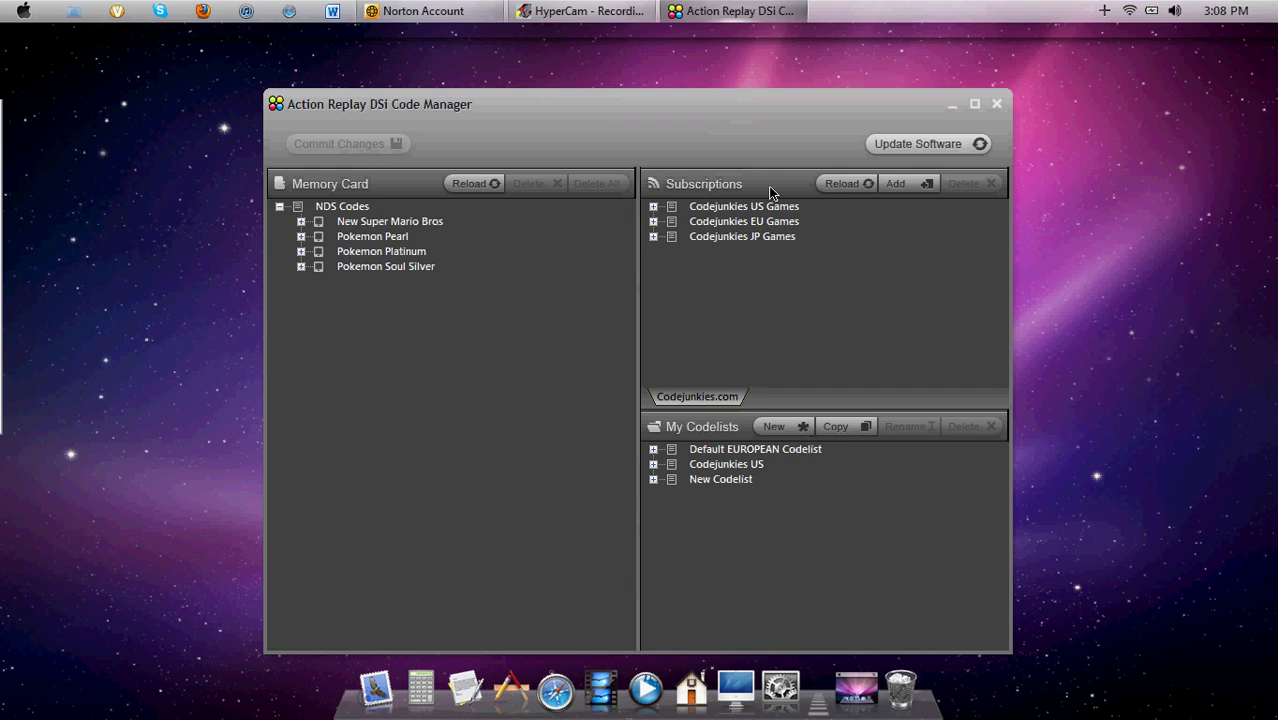
# Step: Check the hardware properties of the DSi AR HW Prog device in Control Panel's Devices and Printers
pyautogui.click(951, 106)
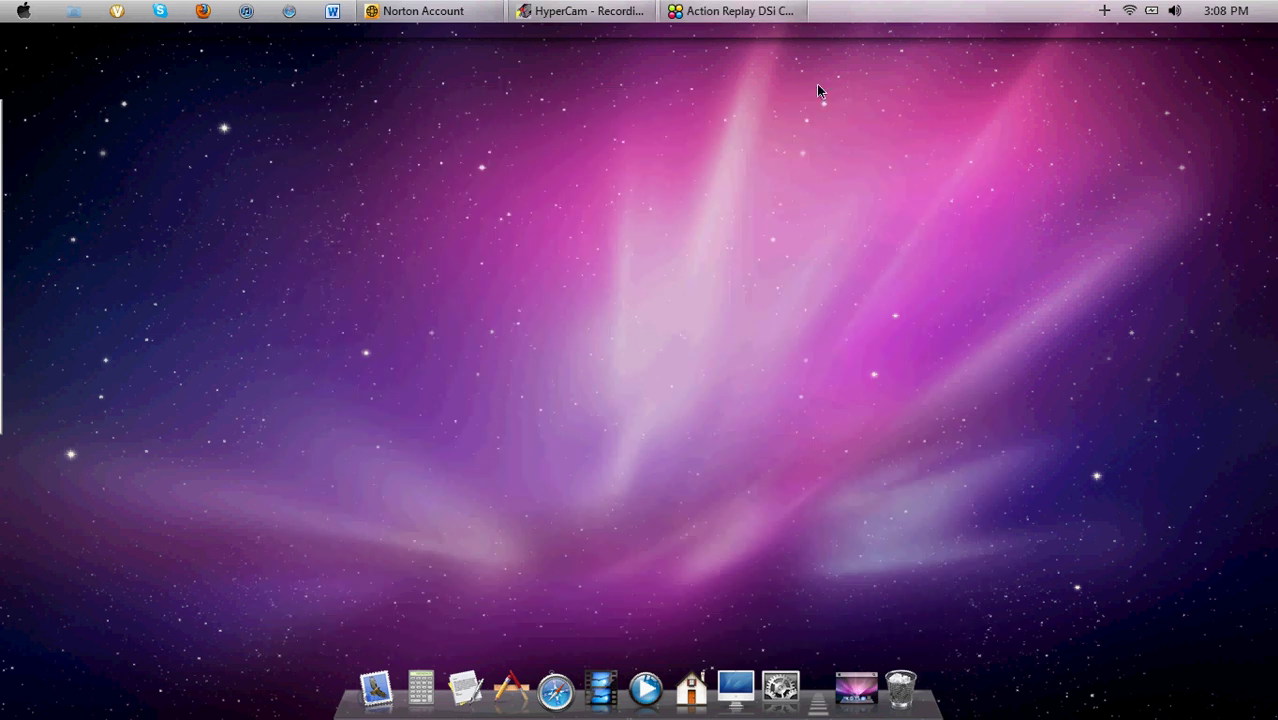
pyautogui.click(23, 11)
pyautogui.click(270, 343)
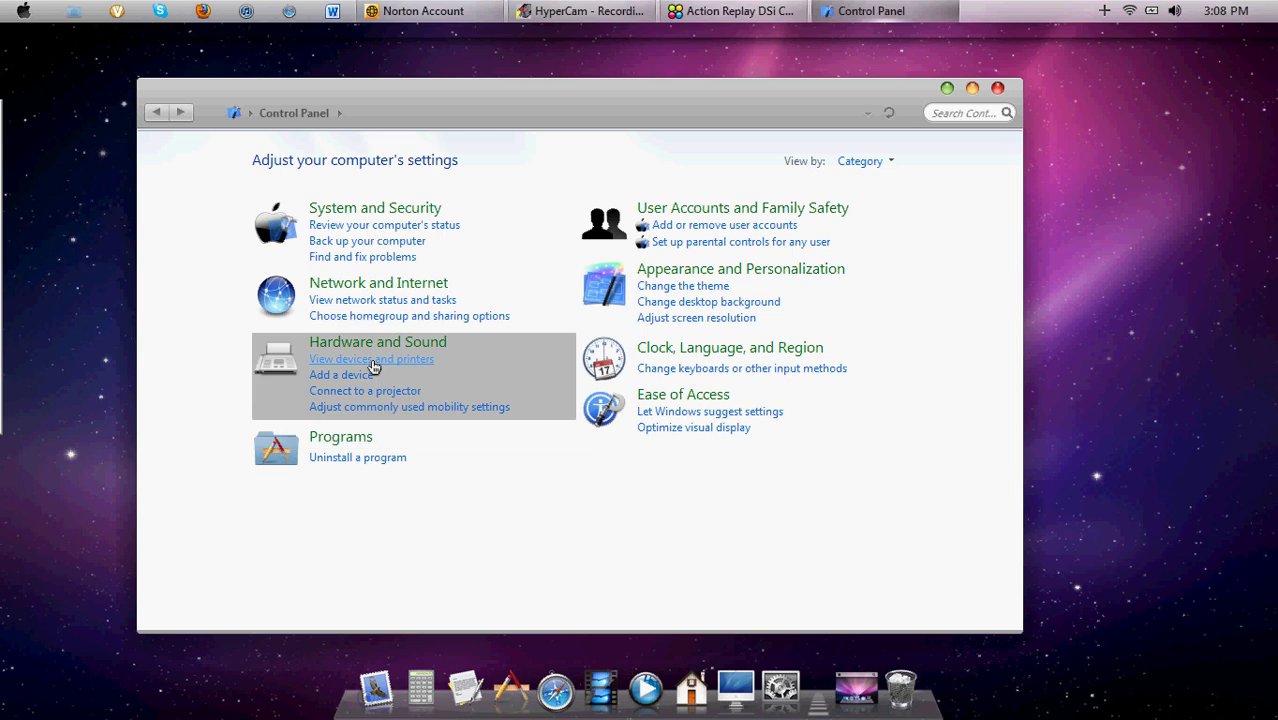
pyautogui.click(372, 362)
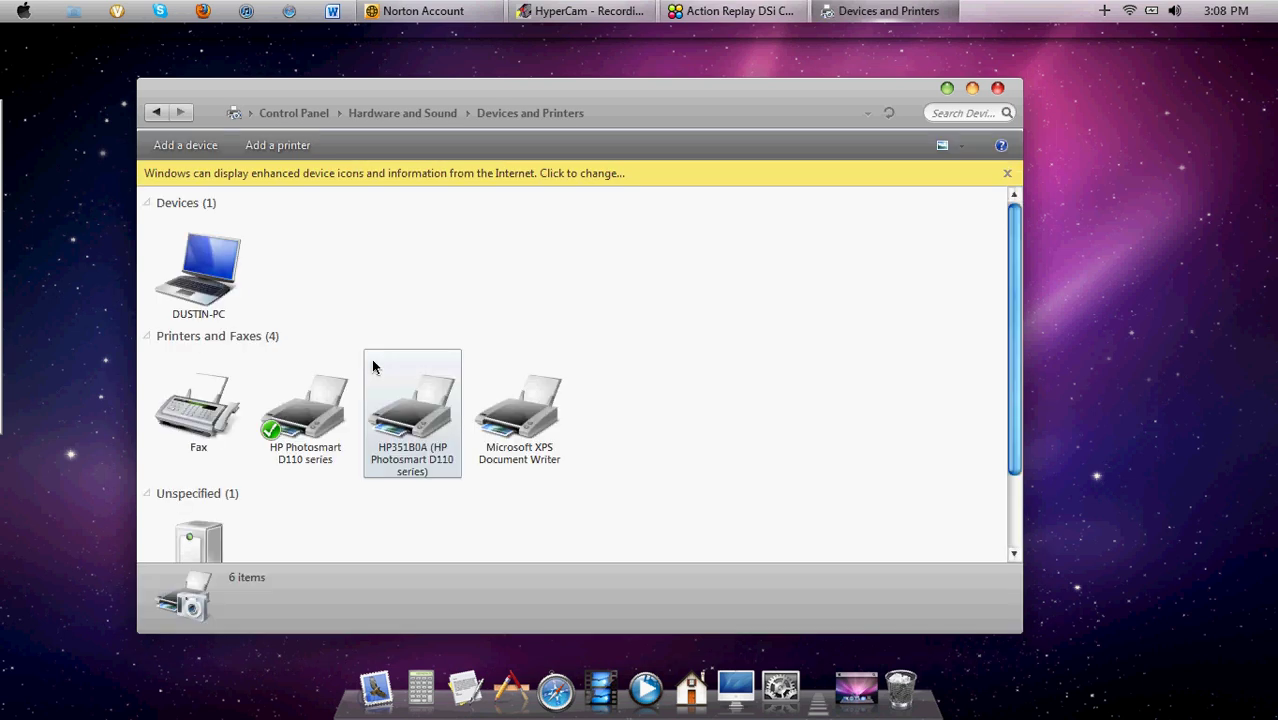
pyautogui.doubleClick(181, 540)
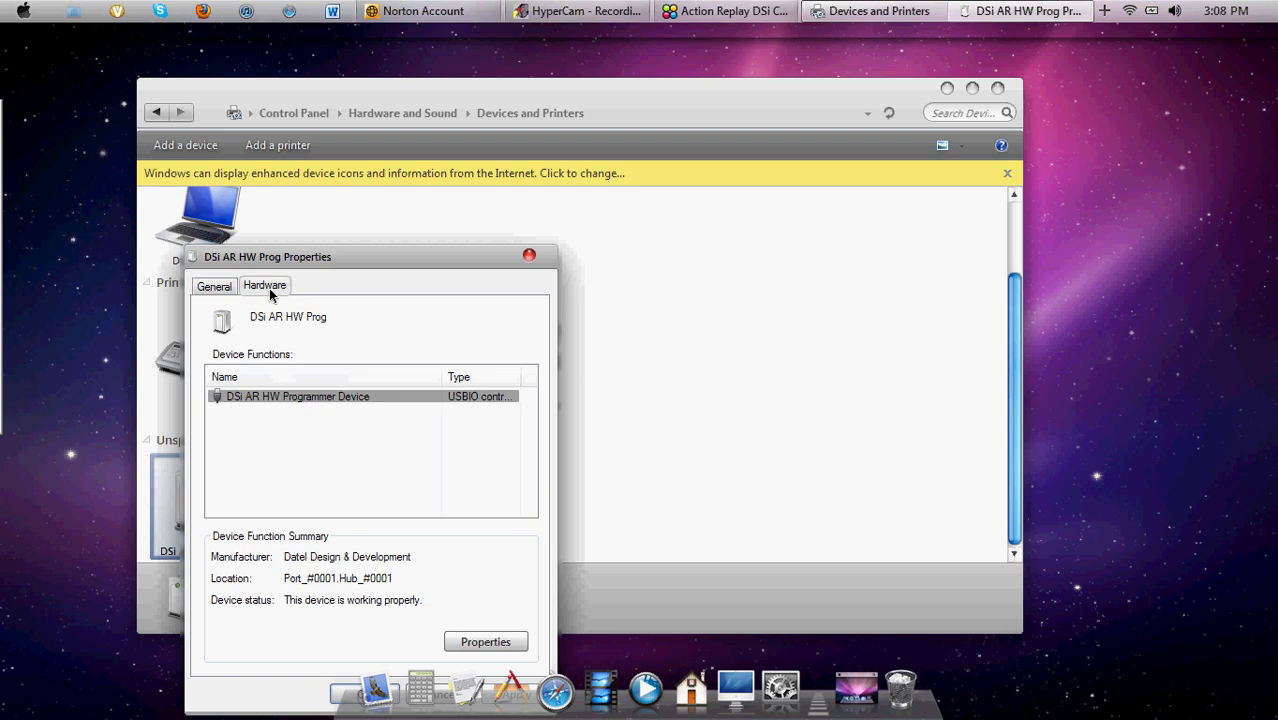
pyautogui.click(484, 644)
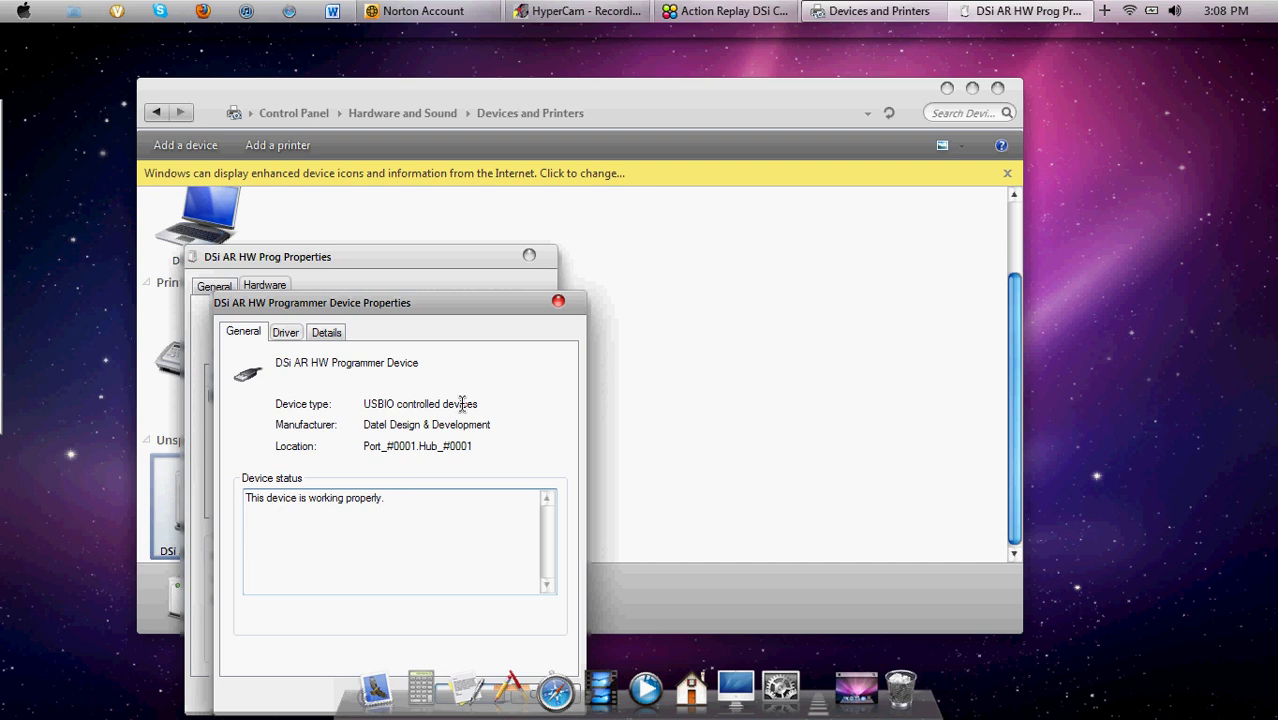
pyautogui.click(558, 301)
pyautogui.click(529, 256)
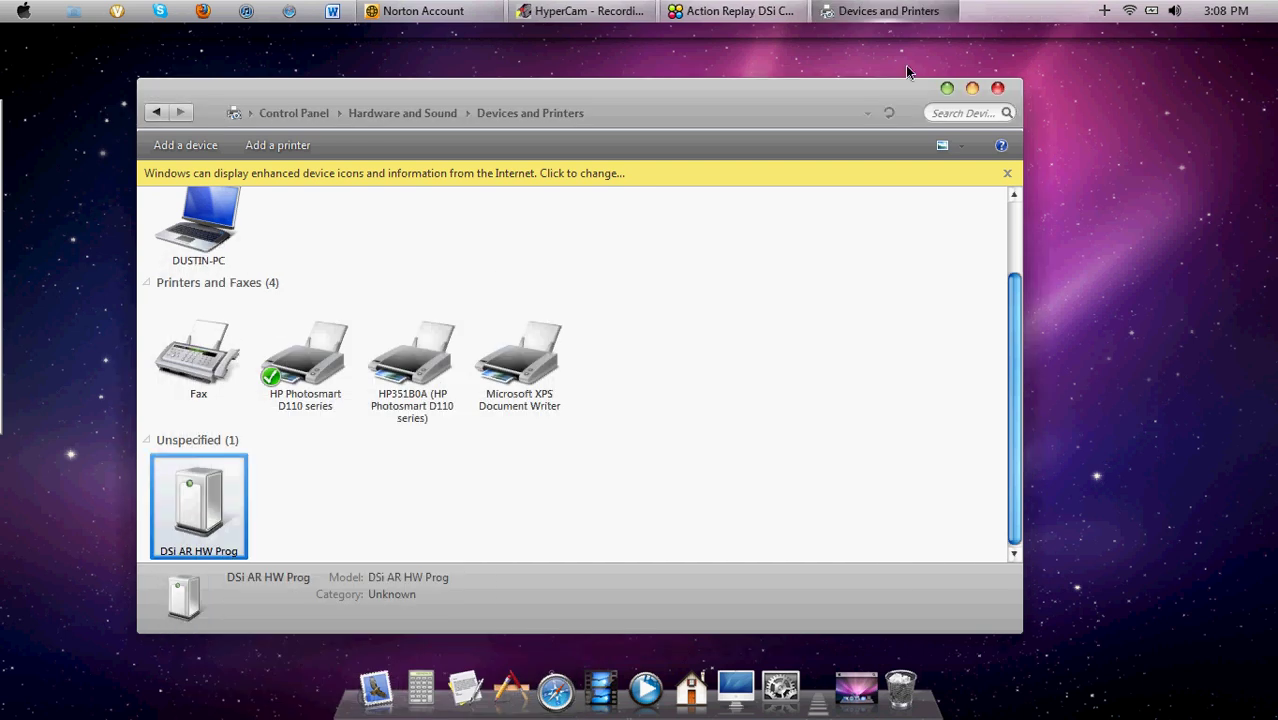
pyautogui.click(998, 88)
# Step: Close Action Replay DSi Code Manager and launch it again
pyautogui.click(730, 11)
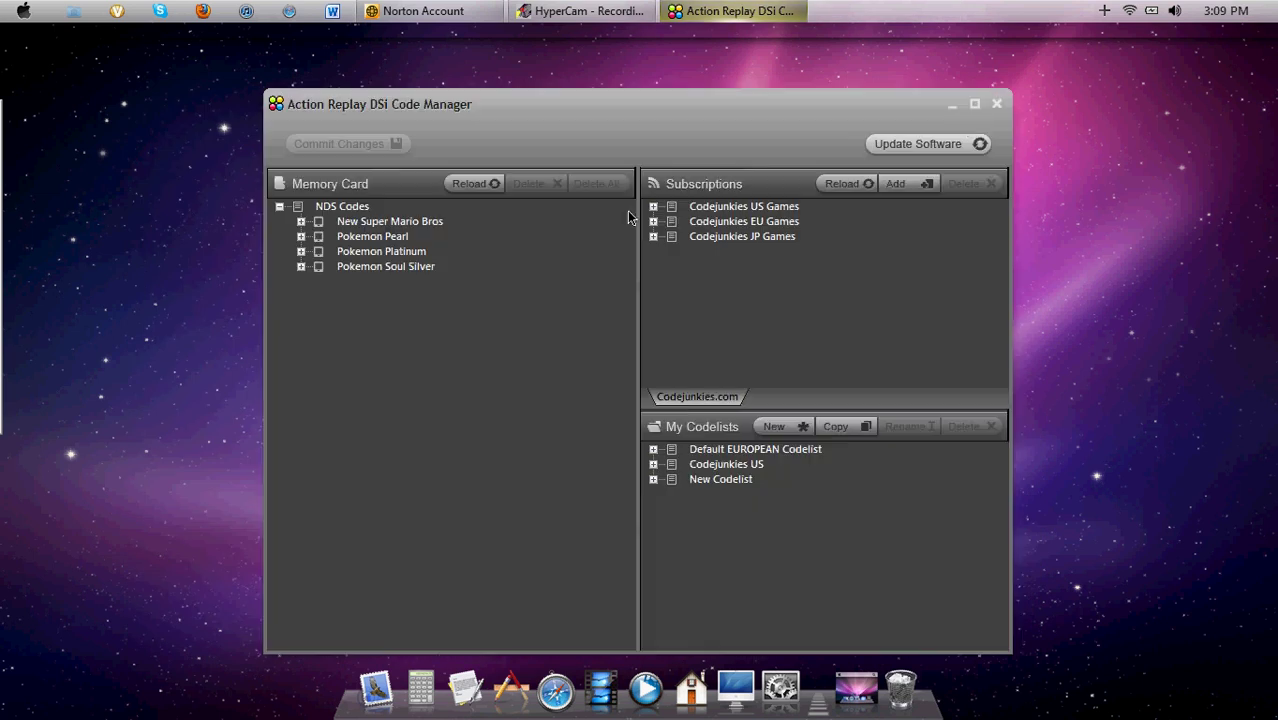
pyautogui.click(996, 104)
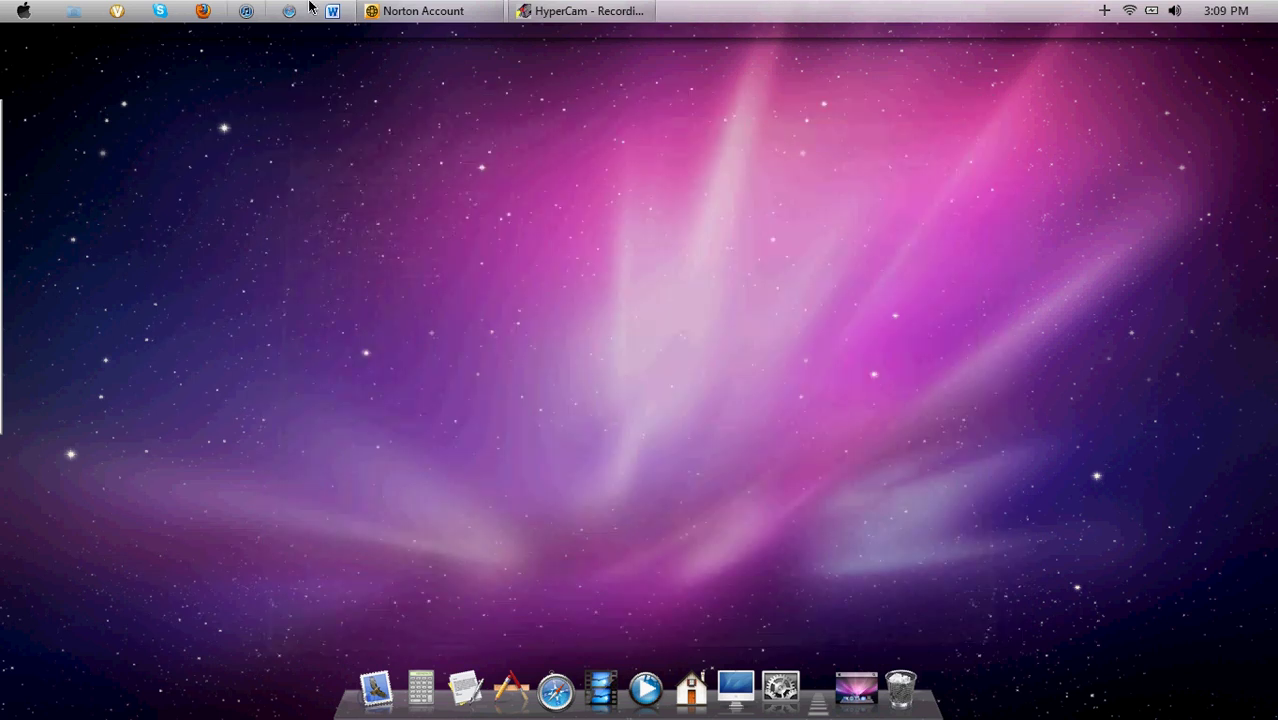
pyautogui.click(24, 12)
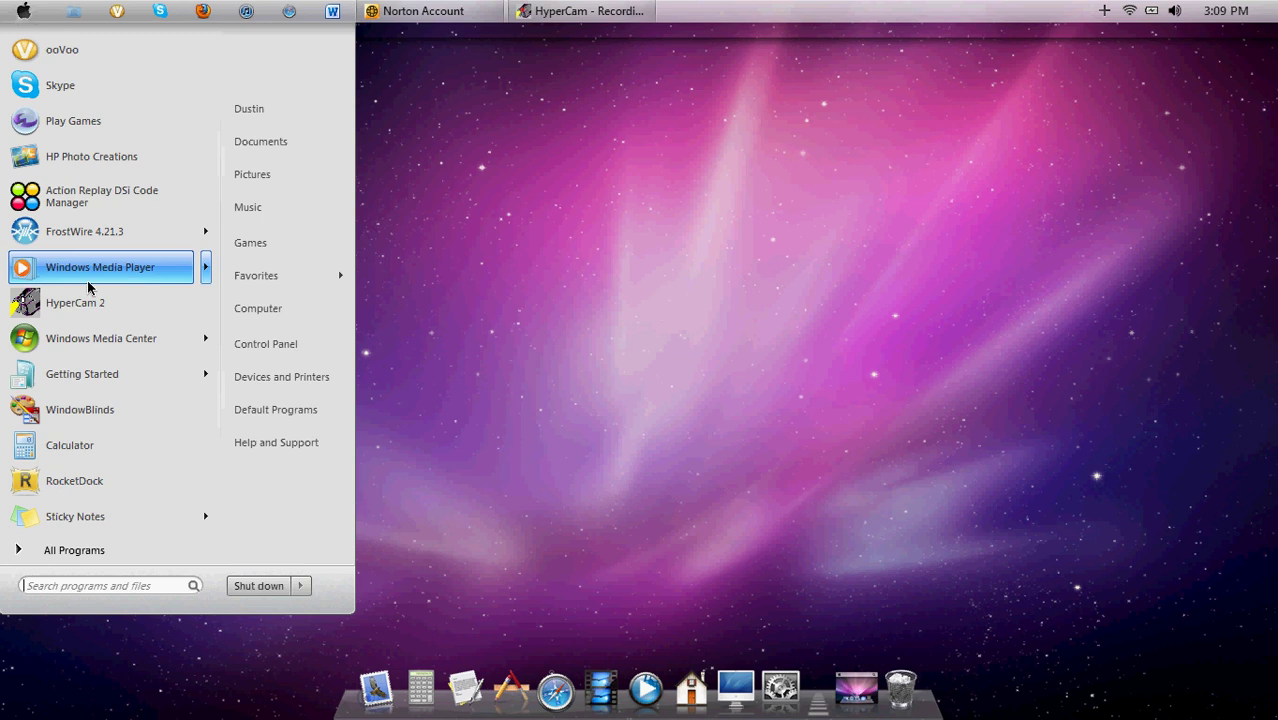
pyautogui.click(114, 197)
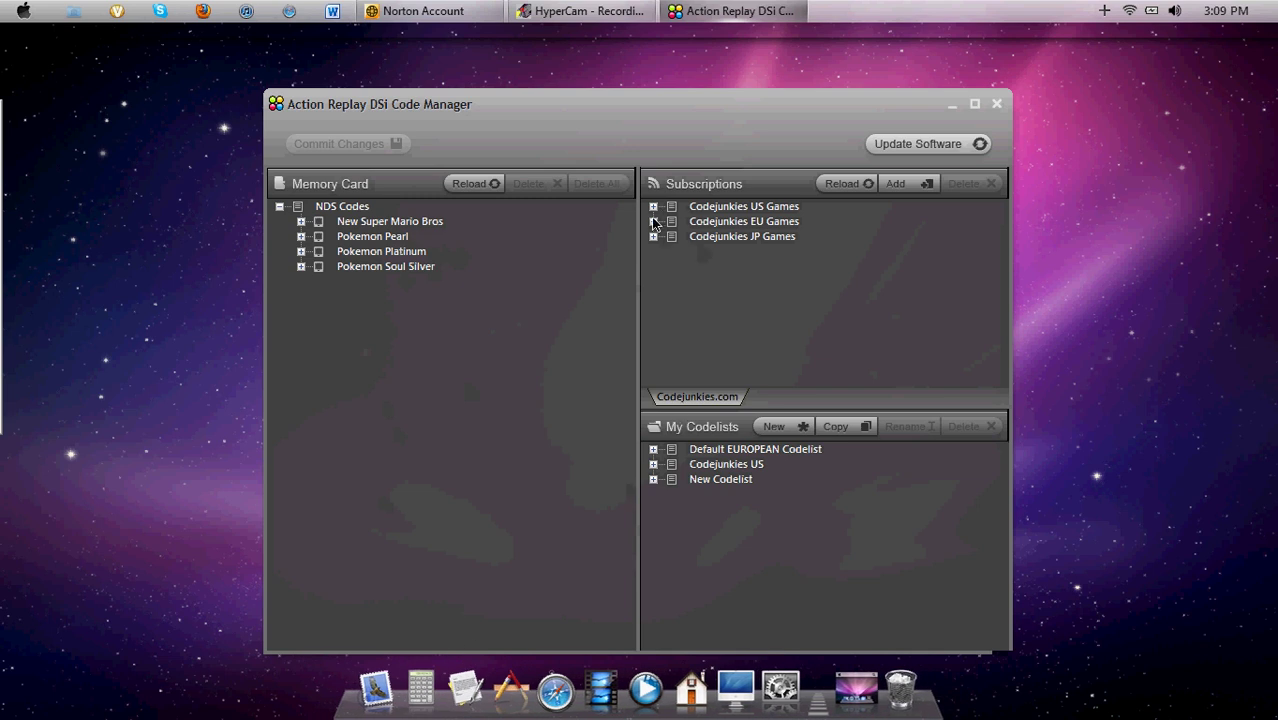
# Step: Expand the Codejunkies US Games subscription and locate Pokemon Soul Silver in its game list
pyautogui.click(653, 206)
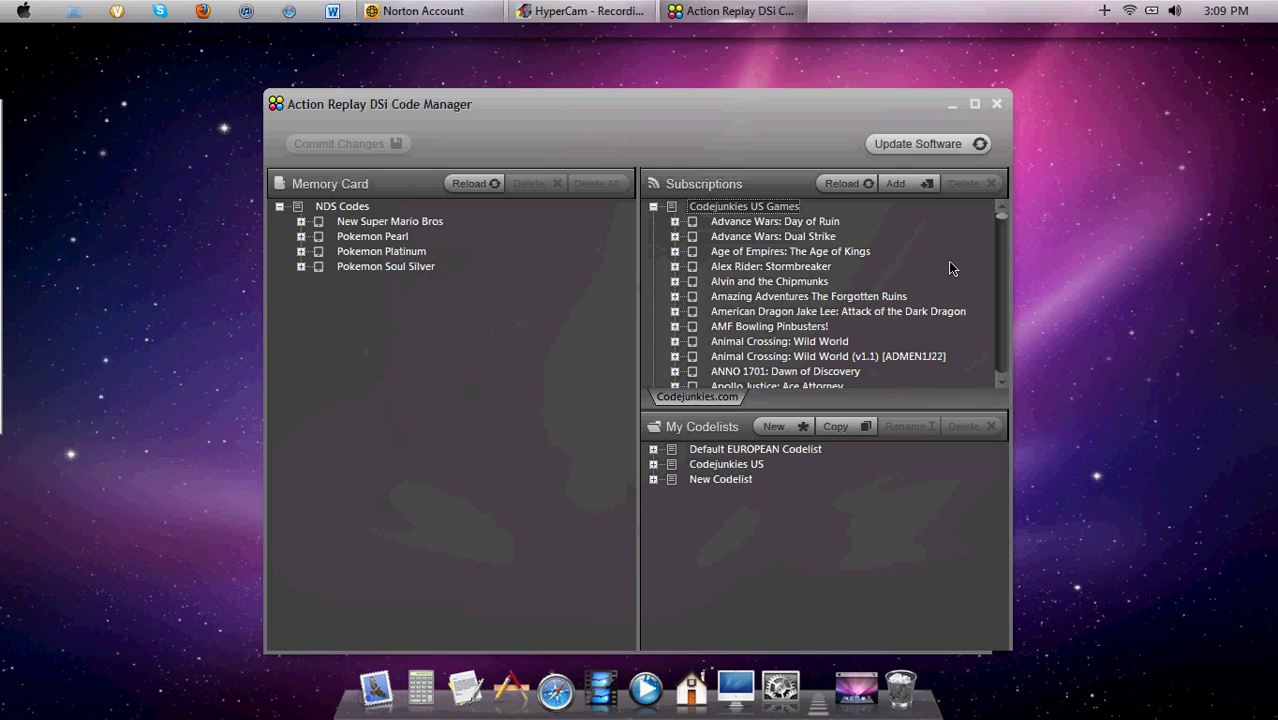
pyautogui.moveTo(1000, 218); pyautogui.dragTo(1004, 284)
pyautogui.scroll(-10, 1004, 286)
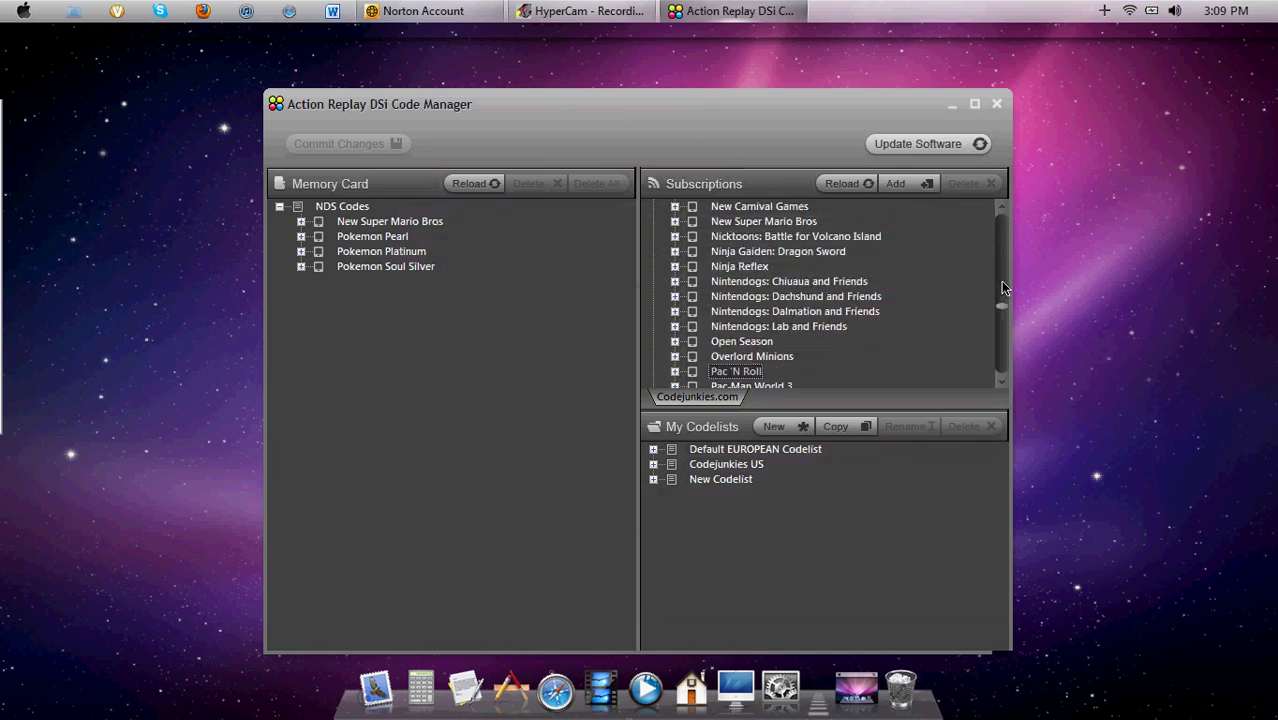
pyautogui.scroll(-4, 1004, 386)
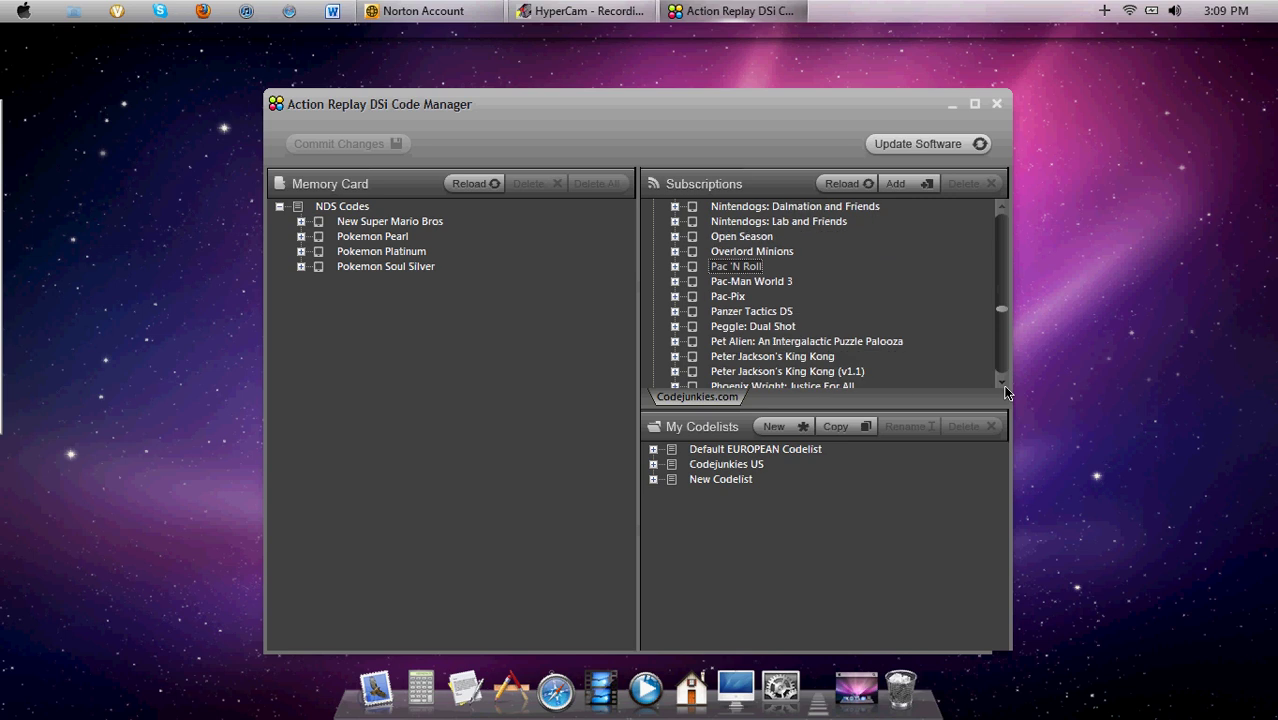
pyautogui.scroll(-4, 1005, 392)
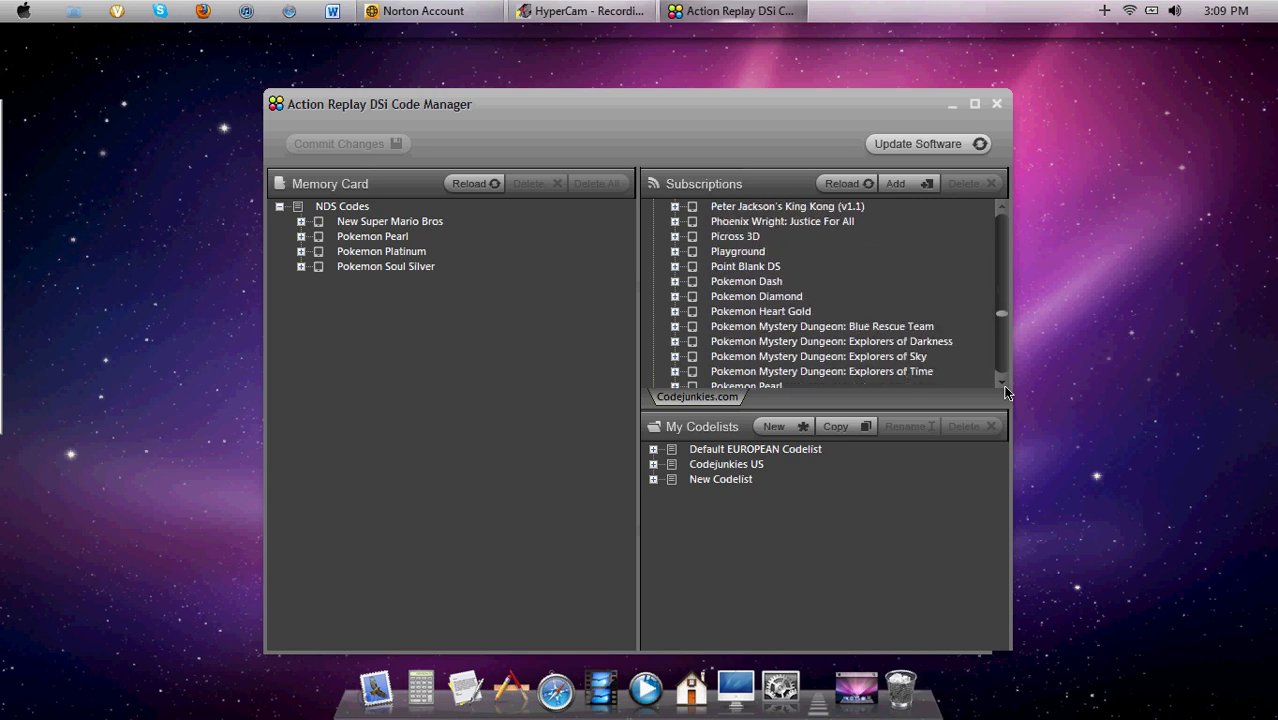
pyautogui.scroll(-2, 1005, 392)
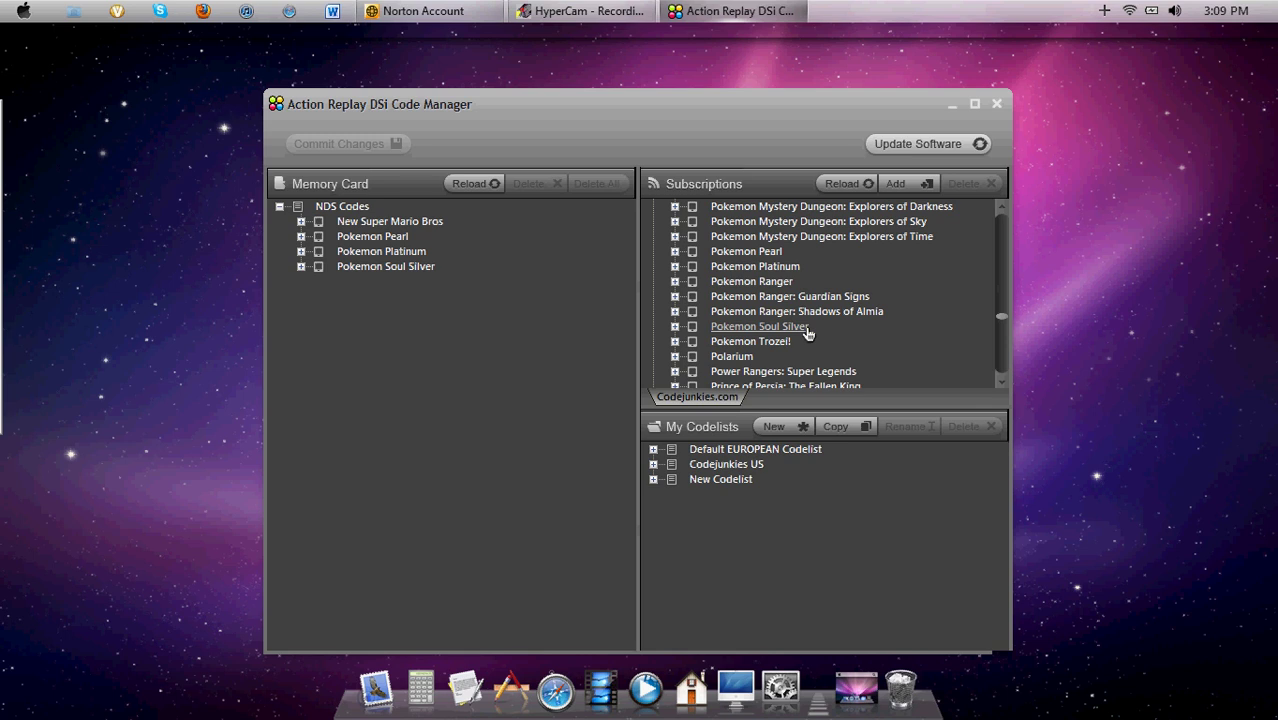
pyautogui.moveTo(808, 333)
pyautogui.mouseDown()
pyautogui.moveTo(489, 347)
pyautogui.moveTo(473, 329)
pyautogui.moveTo(628, 315)
pyautogui.moveTo(829, 346)
pyautogui.moveTo(831, 333)
pyautogui.mouseUp()
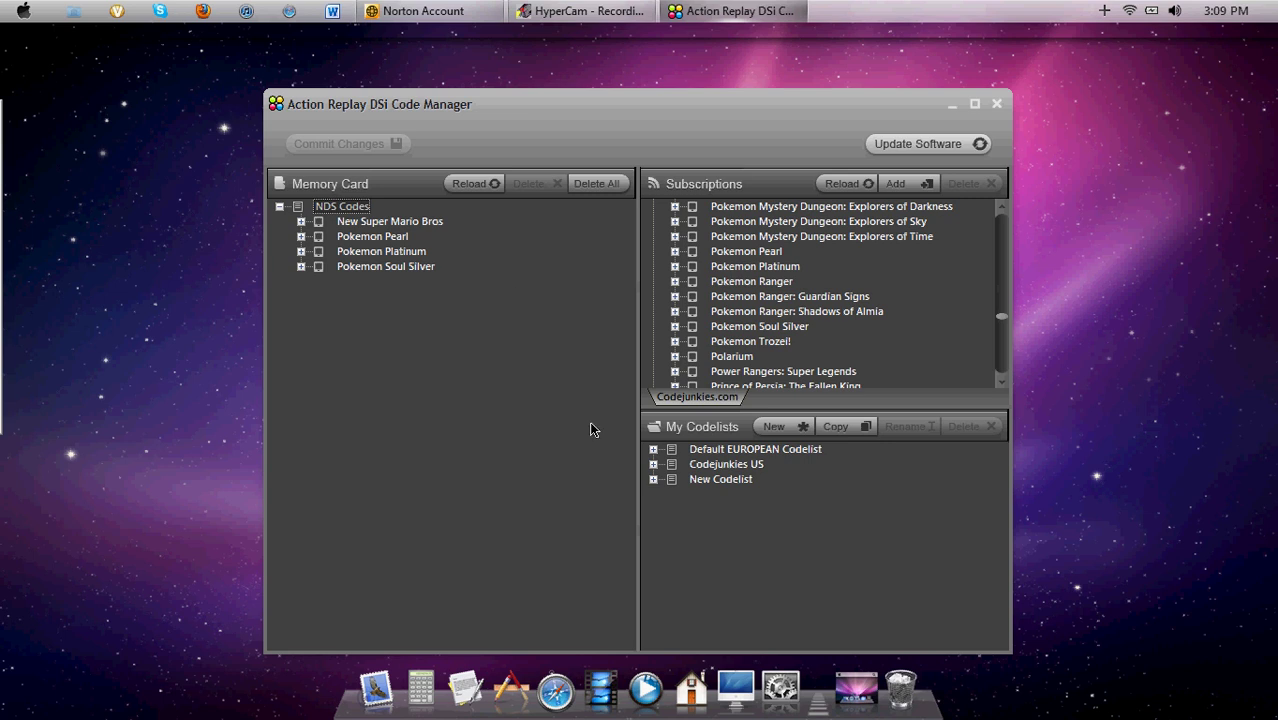
pyautogui.click(883, 352)
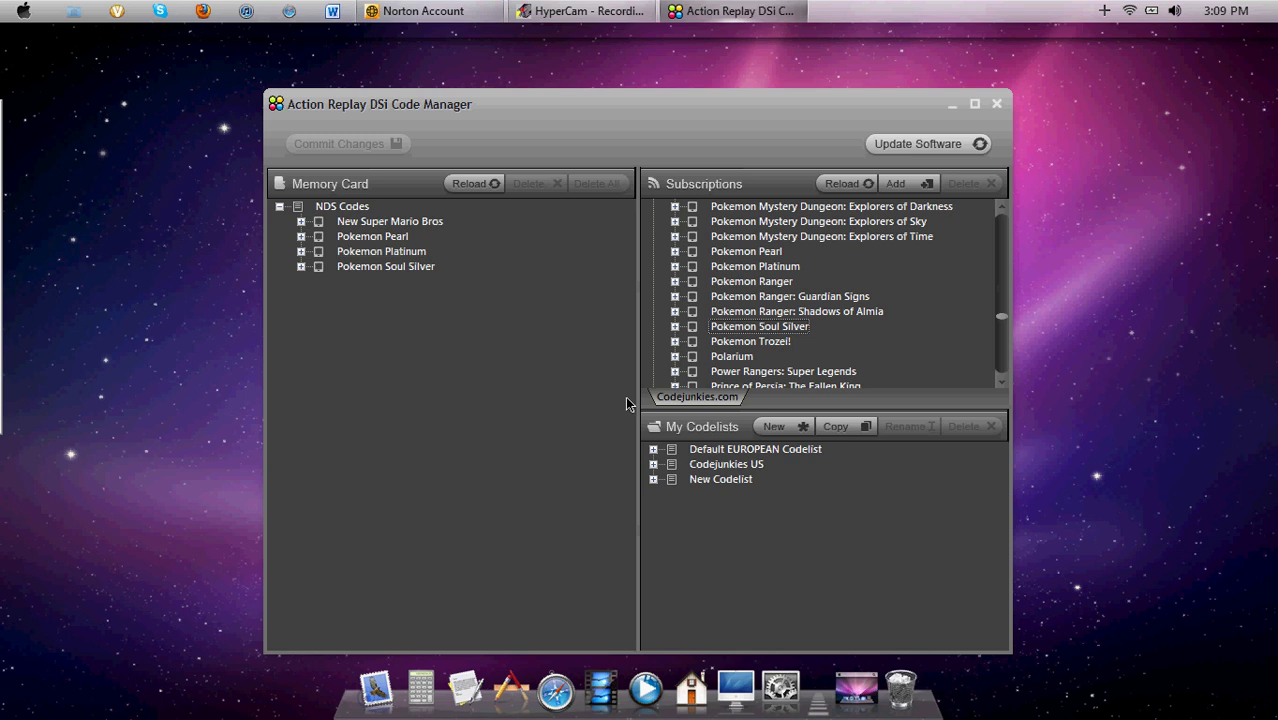
# Step: Review the codes stored for the memory card's games, including Pokemon Soul Silver's EXP FROM BATTLES CODES folder
pyautogui.click(301, 221)
pyautogui.click(301, 221)
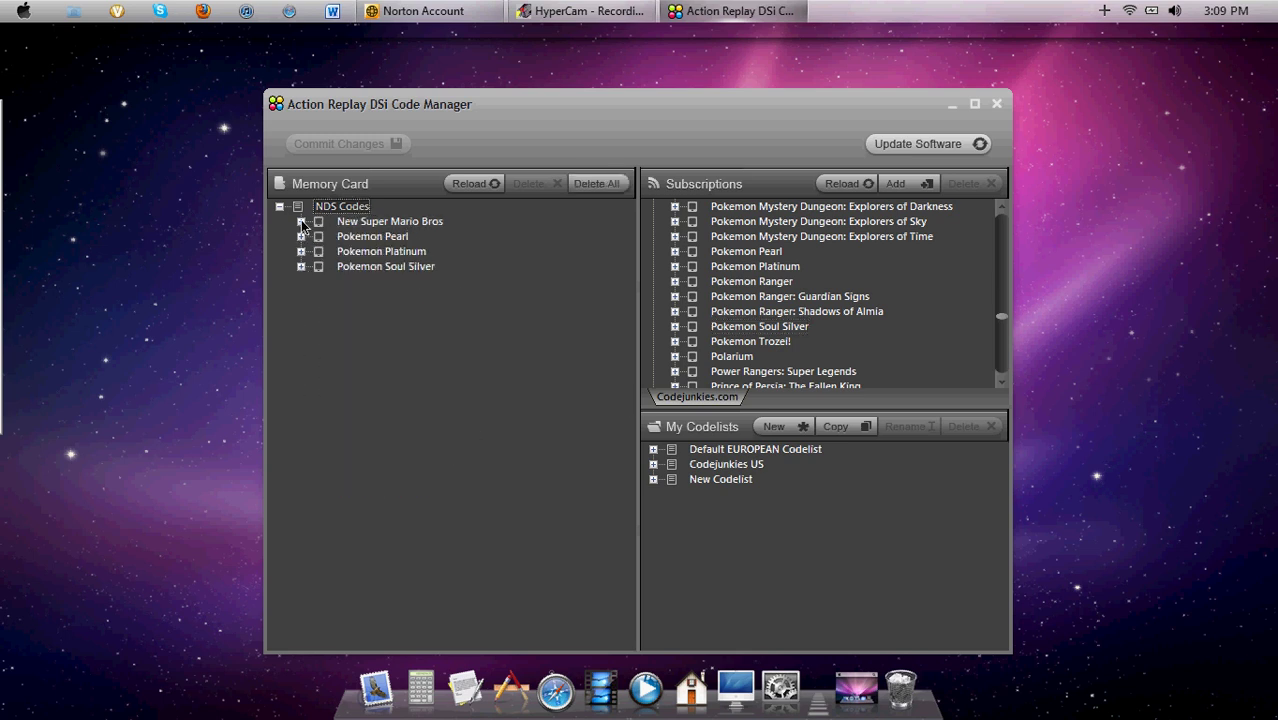
pyautogui.click(301, 236)
pyautogui.click(300, 236)
pyautogui.click(301, 251)
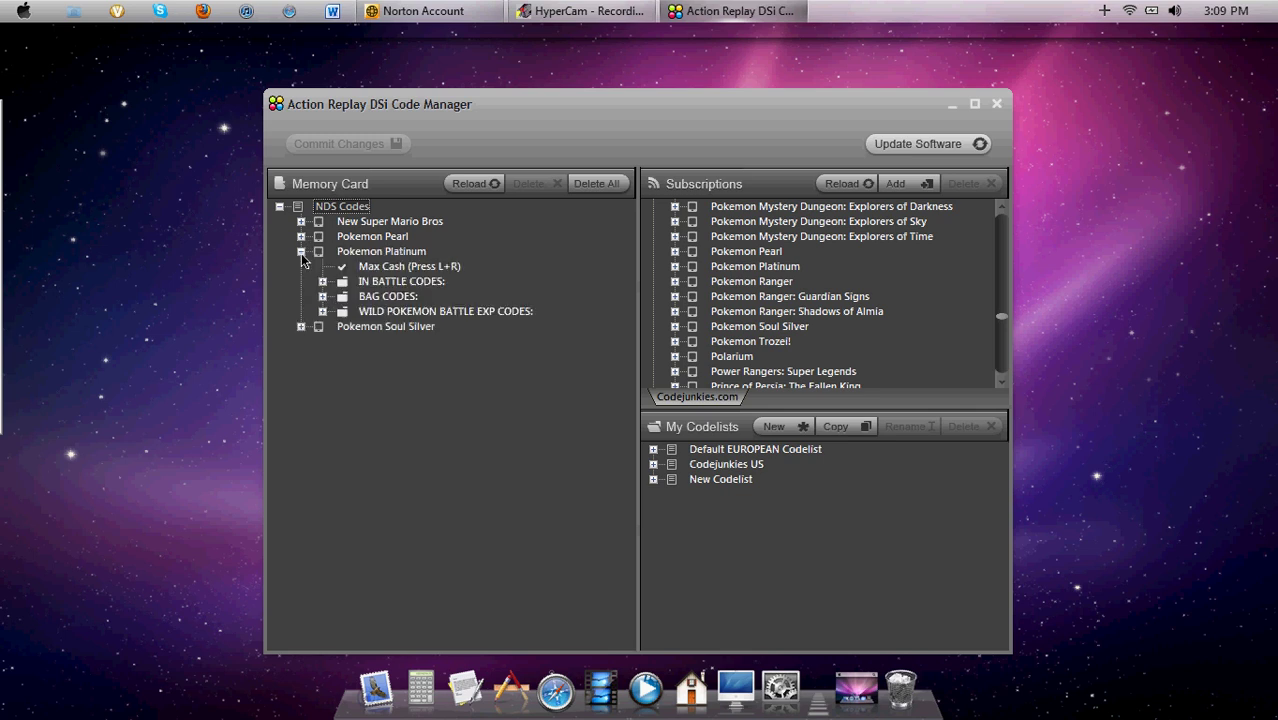
pyautogui.click(301, 251)
pyautogui.click(301, 266)
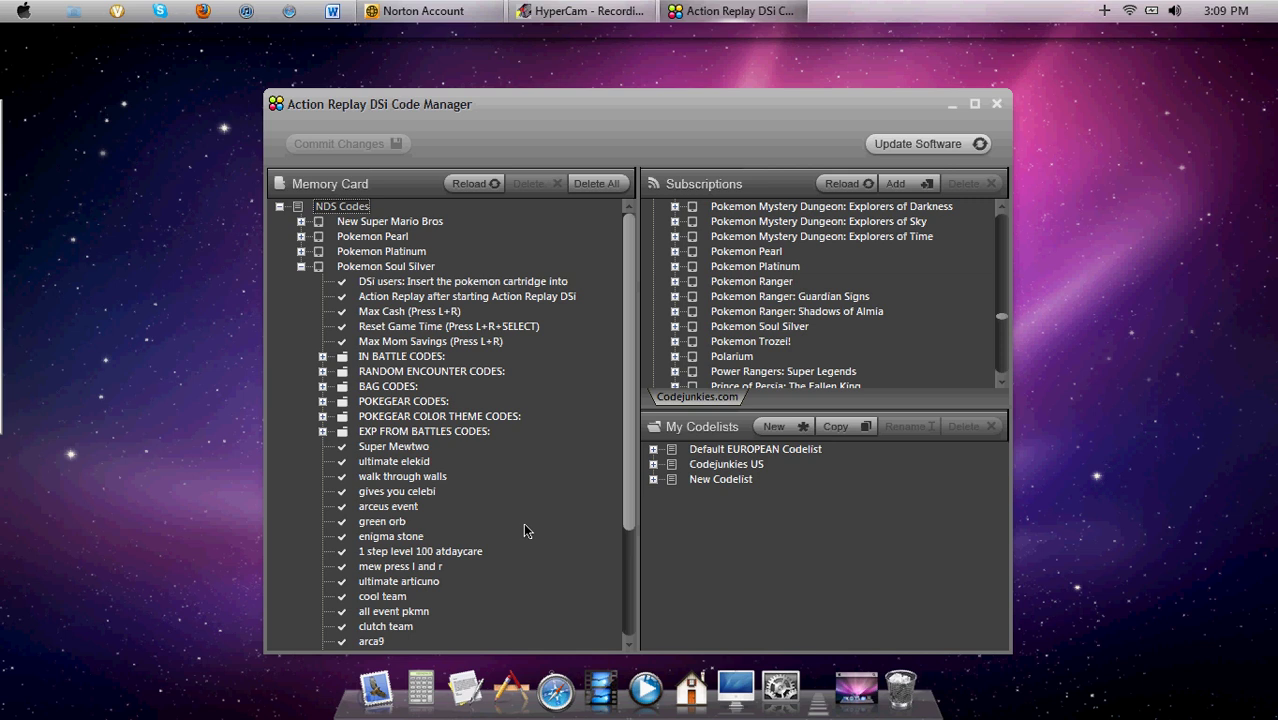
pyautogui.click(322, 431)
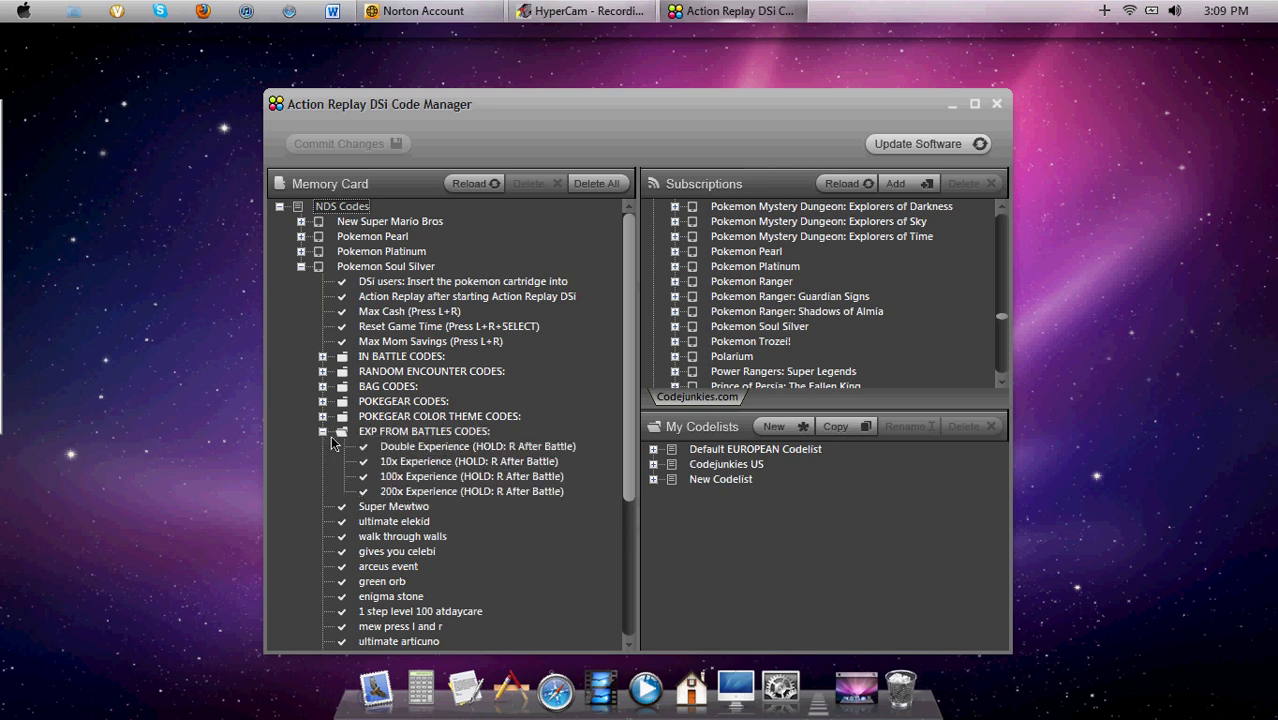
pyautogui.click(322, 431)
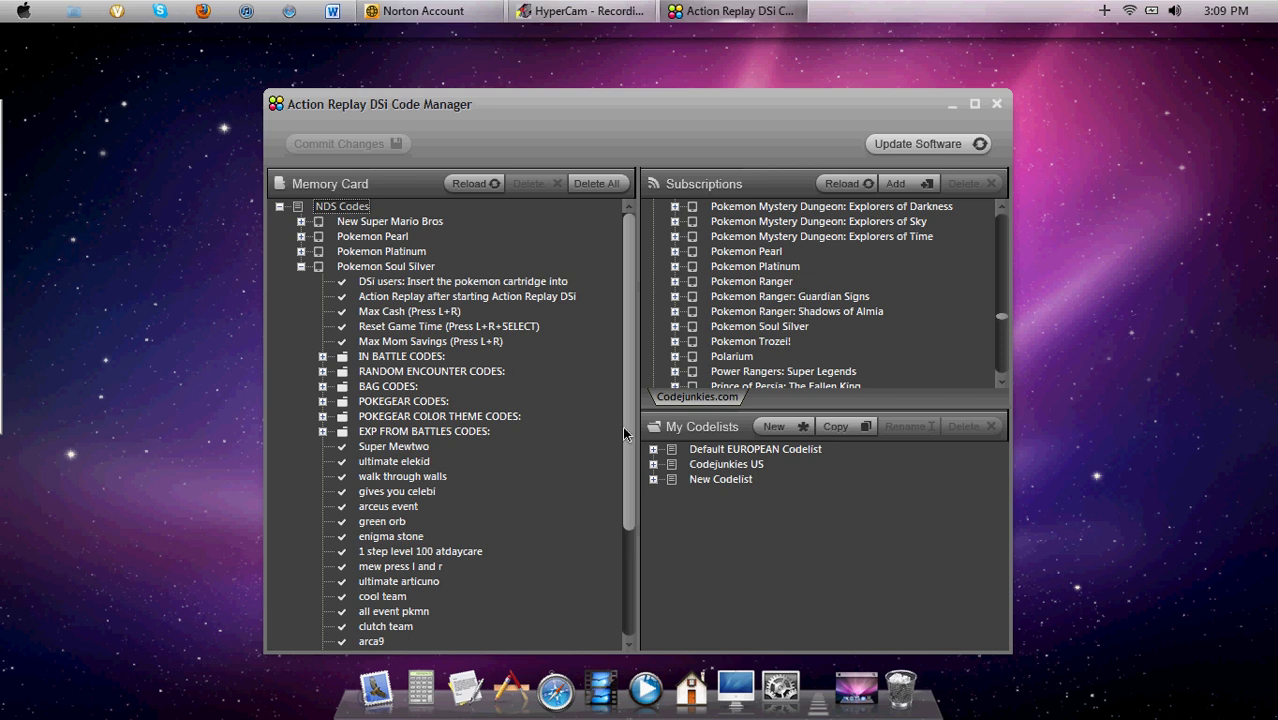
pyautogui.moveTo(626, 426); pyautogui.dragTo(603, 404)
# Step: Expand the Codejunkies US codelist under My Codelists and show the codes of its Pokemon Soul Silver entry
pyautogui.click(653, 465)
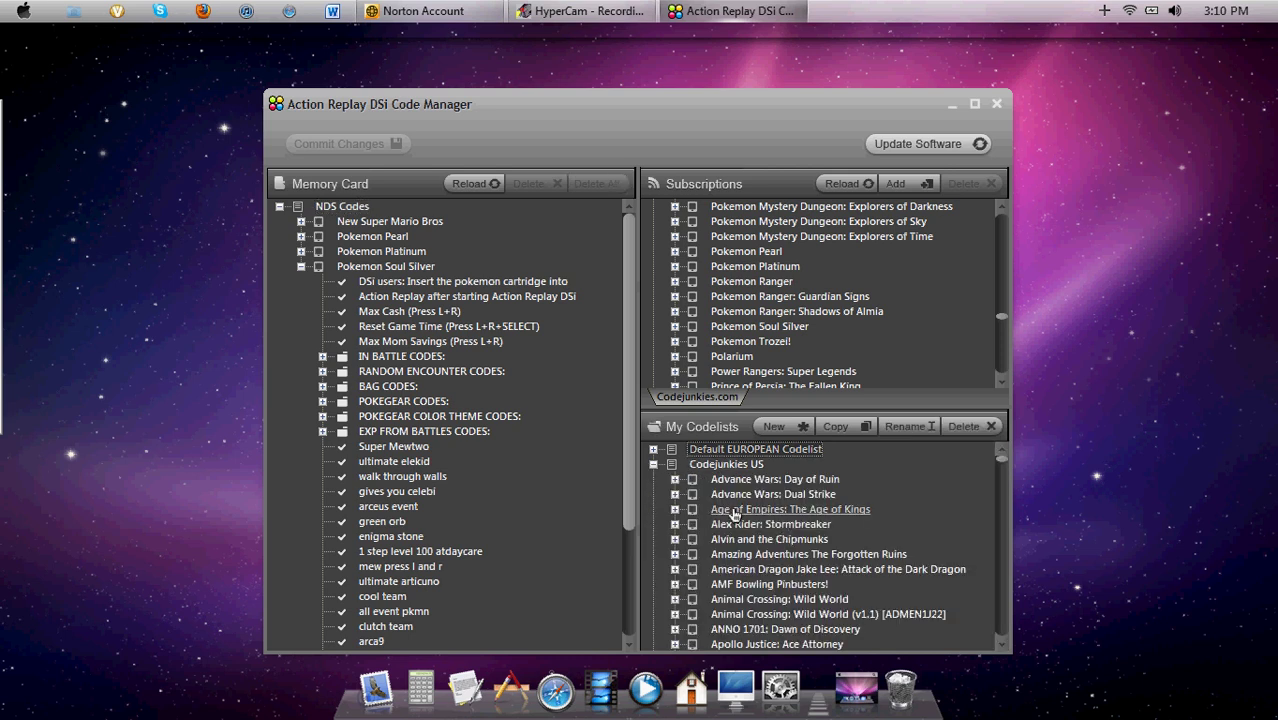
pyautogui.press('p')
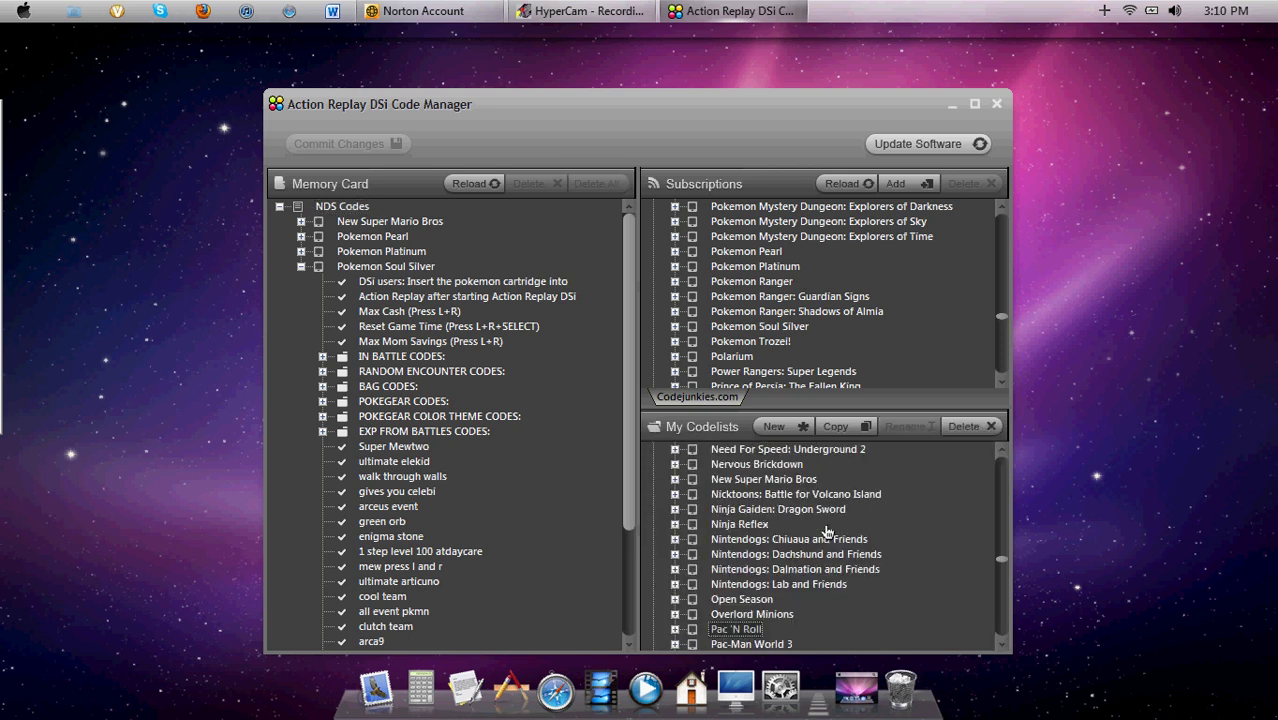
pyautogui.click(1004, 645)
pyautogui.moveTo(1004, 645); pyautogui.dragTo(1004, 645)
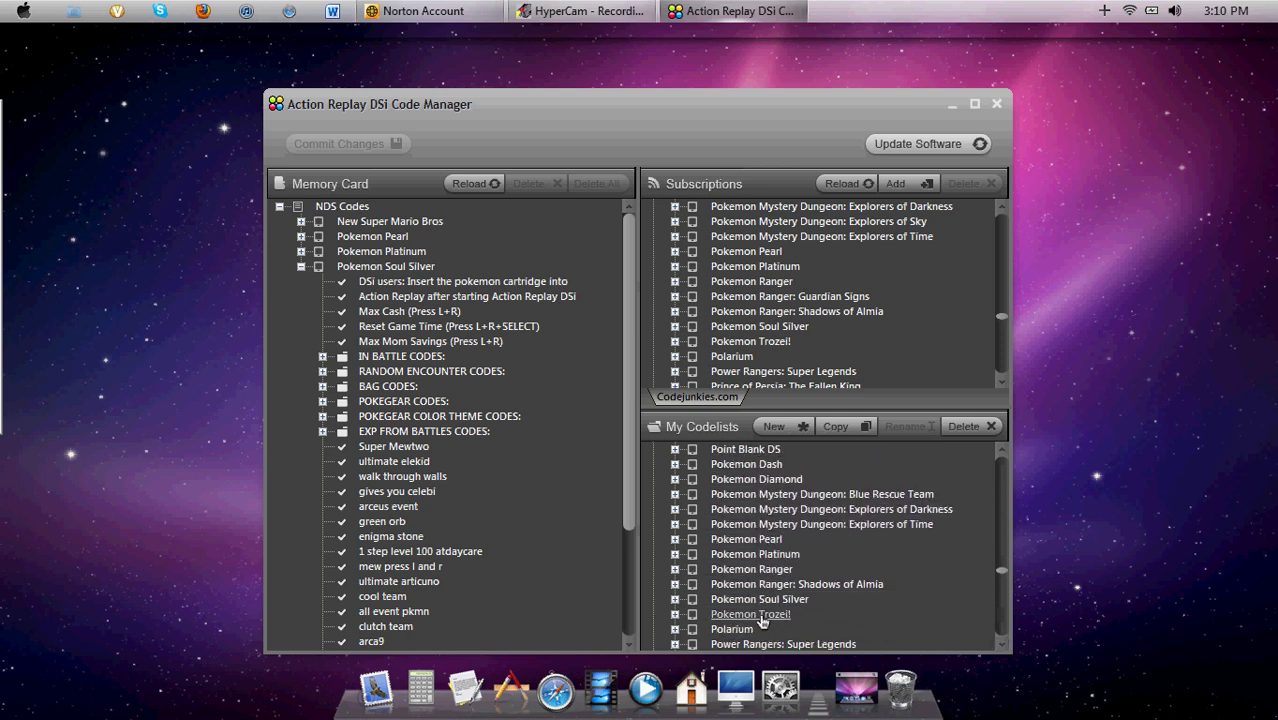
pyautogui.click(675, 600)
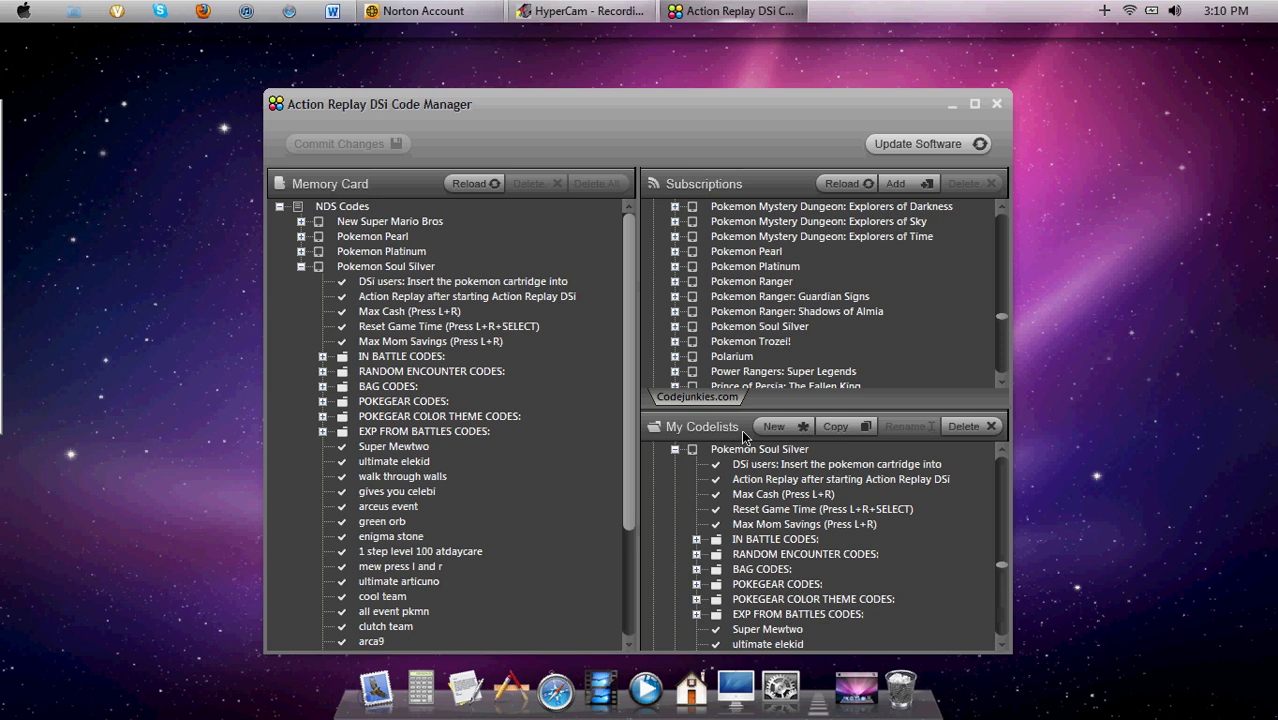
# Step: Add a new cheat to Pokemon Soul Silver in the codelist and clear the cheat name in its details
pyautogui.click(763, 466)
pyautogui.rightClick(768, 470)
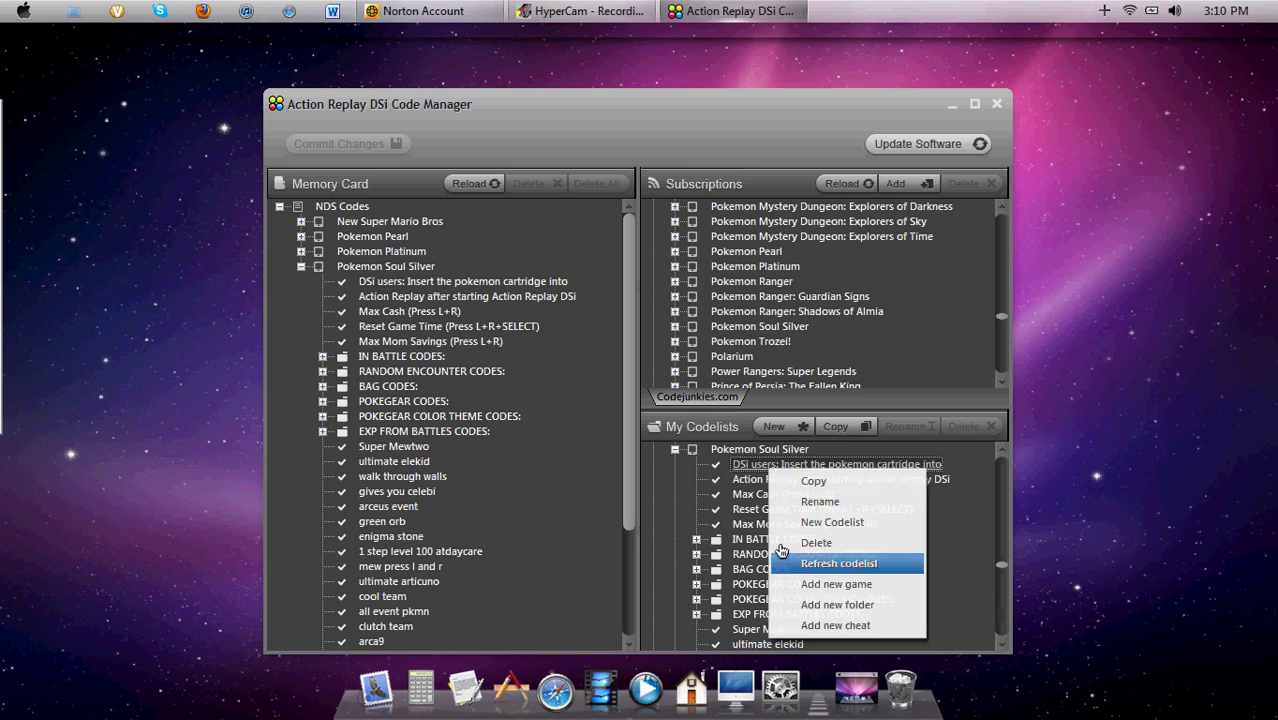
pyautogui.click(837, 625)
pyautogui.doubleClick(649, 322)
pyautogui.press('BackSpace')
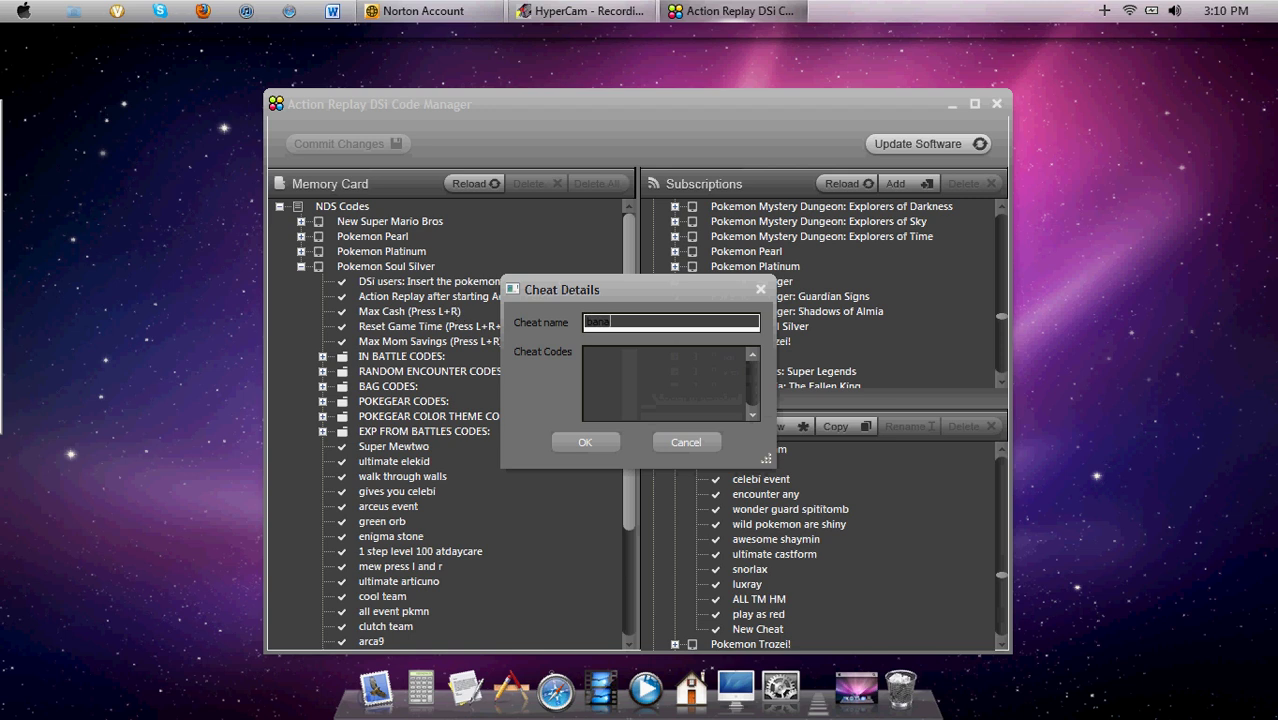
pyautogui.press('BackSpace')
pyautogui.press('BackSpace')
# Step: Switch to Safari, go to neoseeker.com and open its Nintendo DS section
pyautogui.click(289, 12)
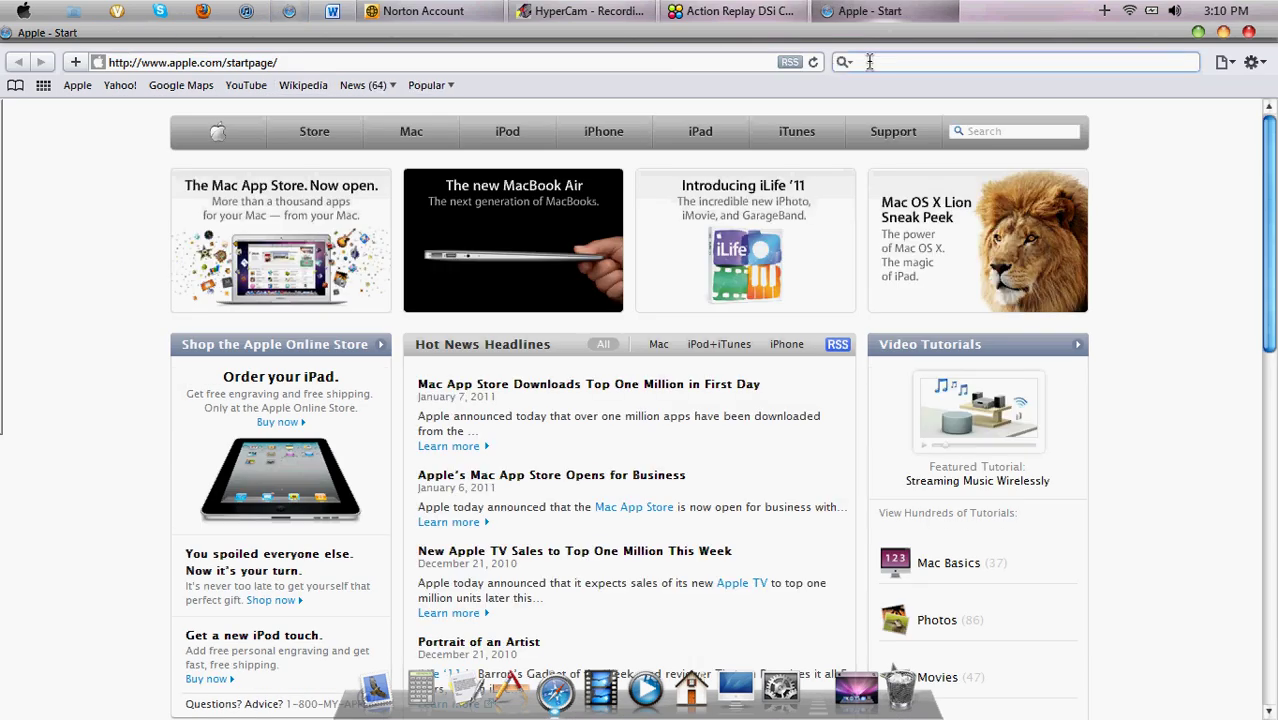
pyautogui.click(756, 55)
pyautogui.write('neoseeker.com/')
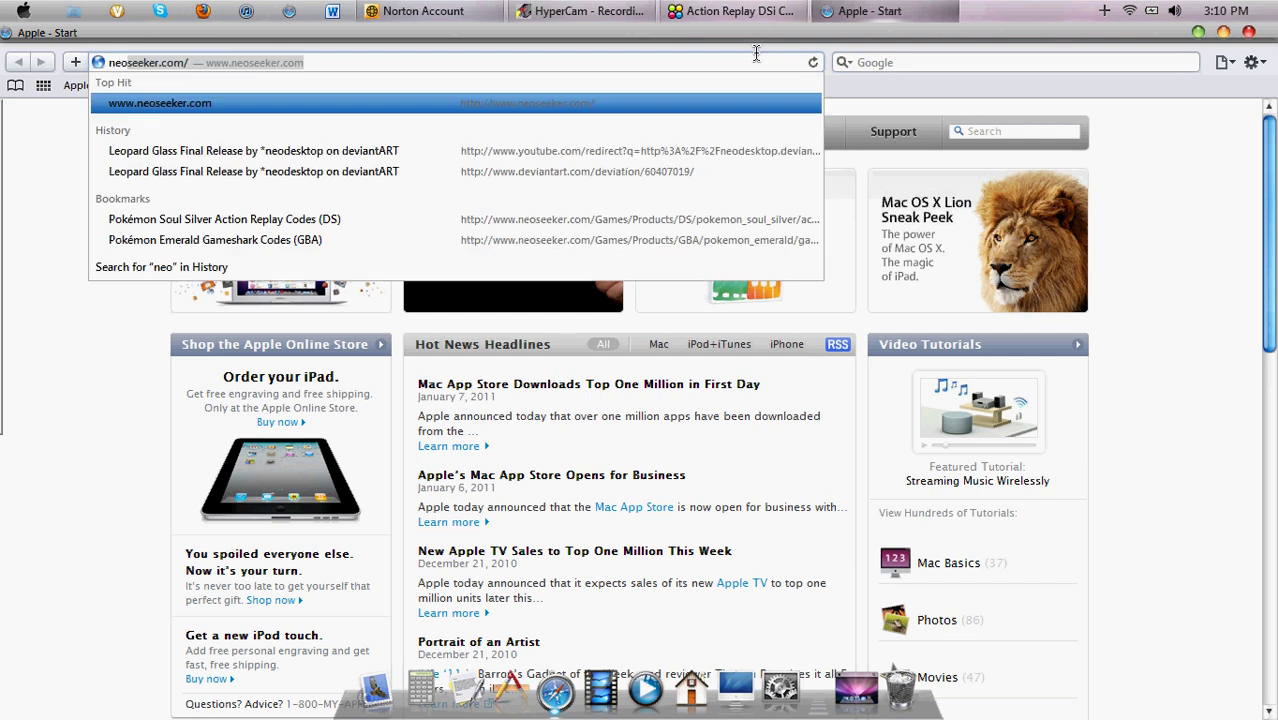
pyautogui.press('Return')
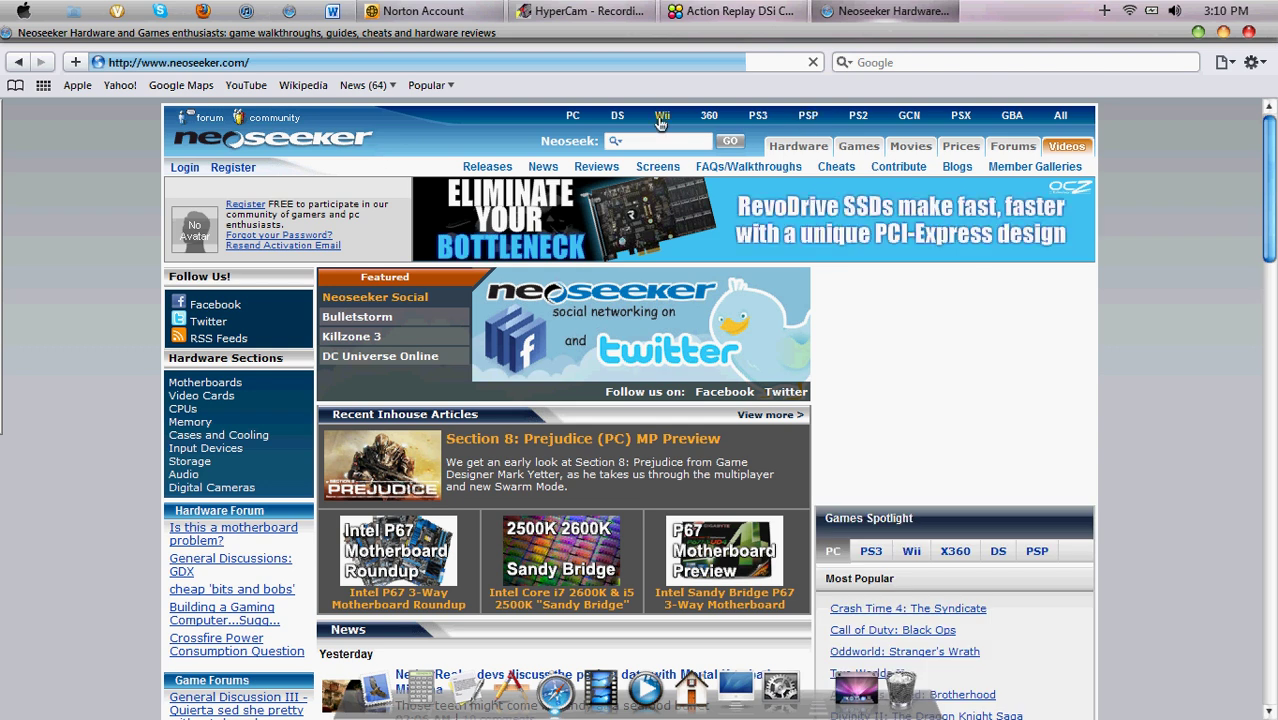
pyautogui.click(617, 117)
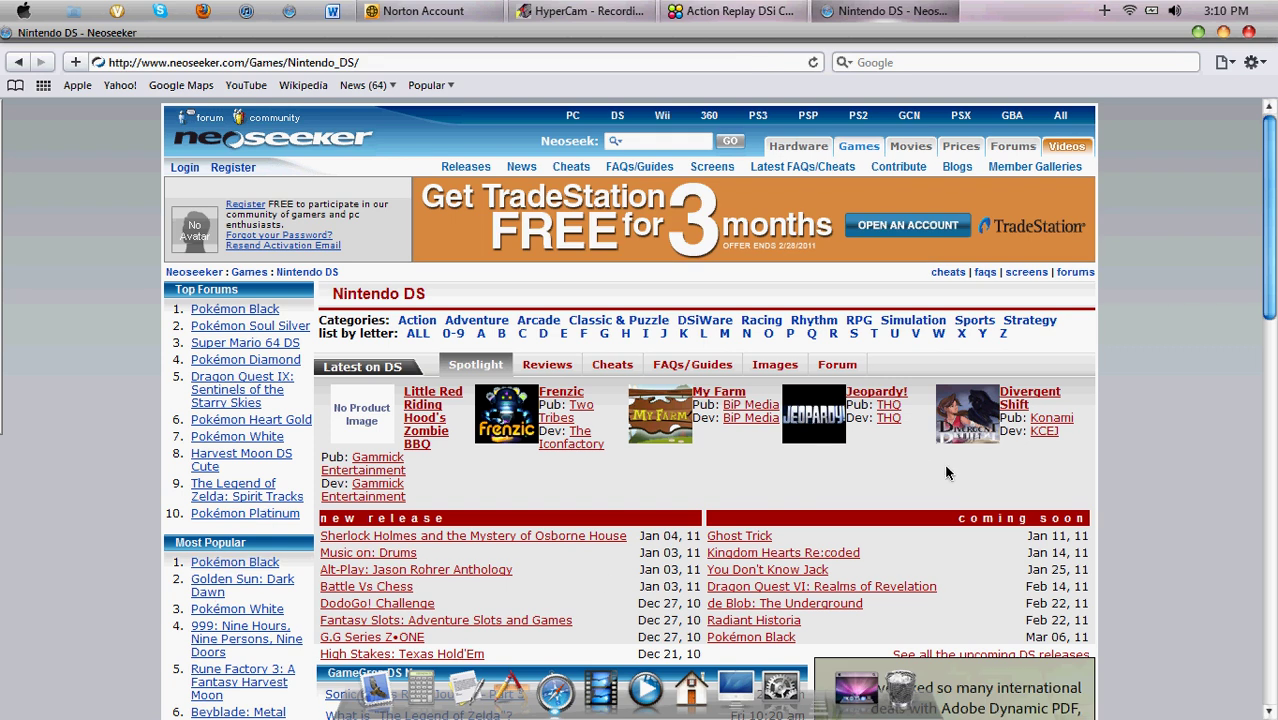
# Step: Search Google for "pokemon soul silver action replay codes" and open the neoseeker.com result
pyautogui.click(525, 62)
pyautogui.write('g')
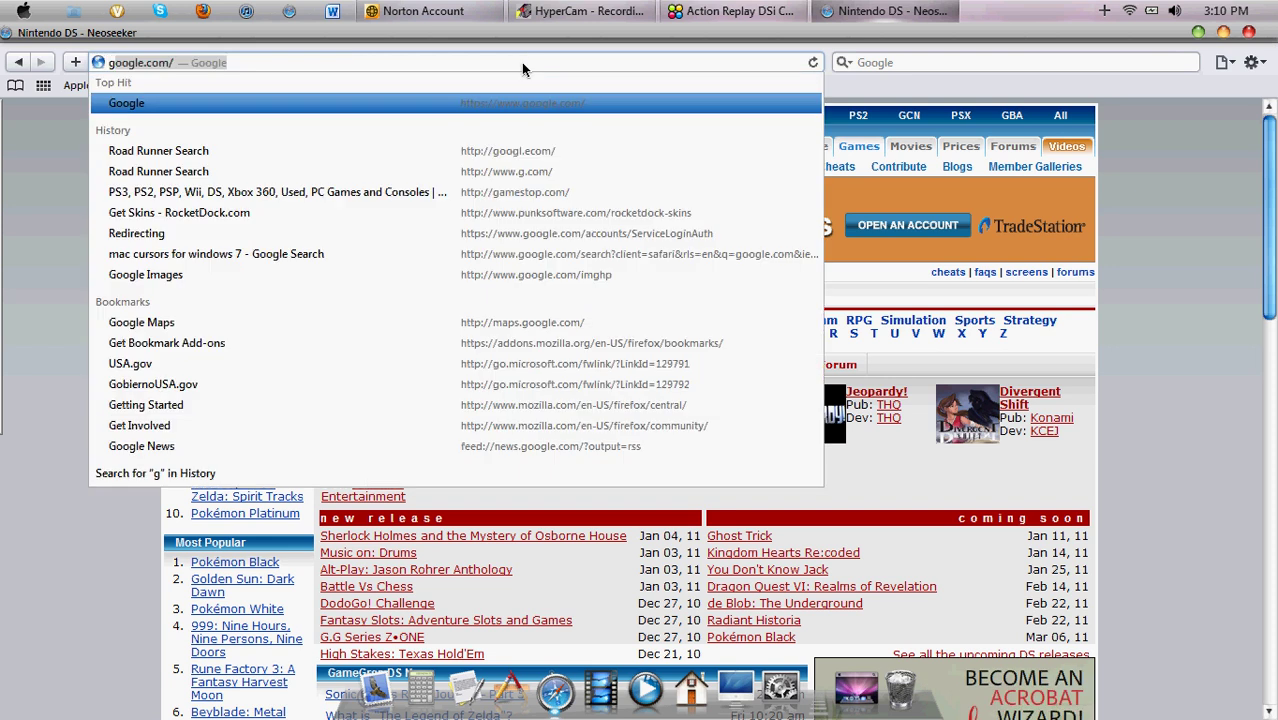
pyautogui.write('oog')
pyautogui.press('Return')
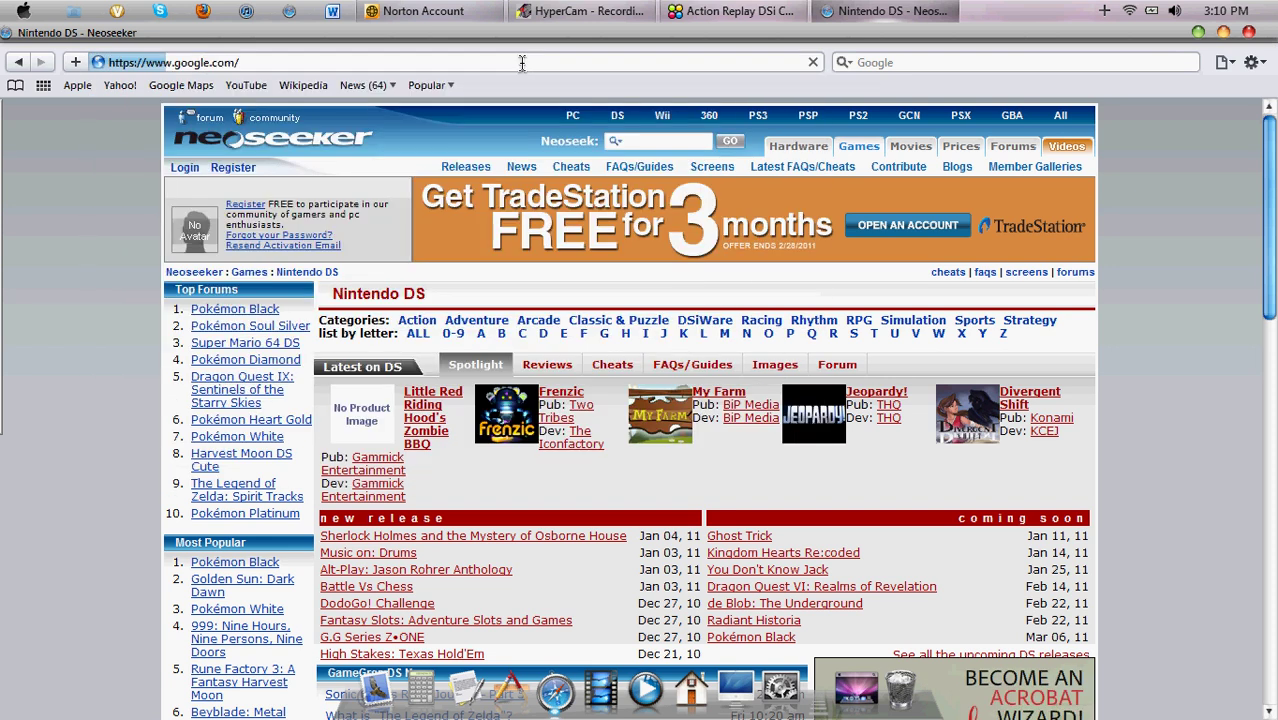
pyautogui.write('p')
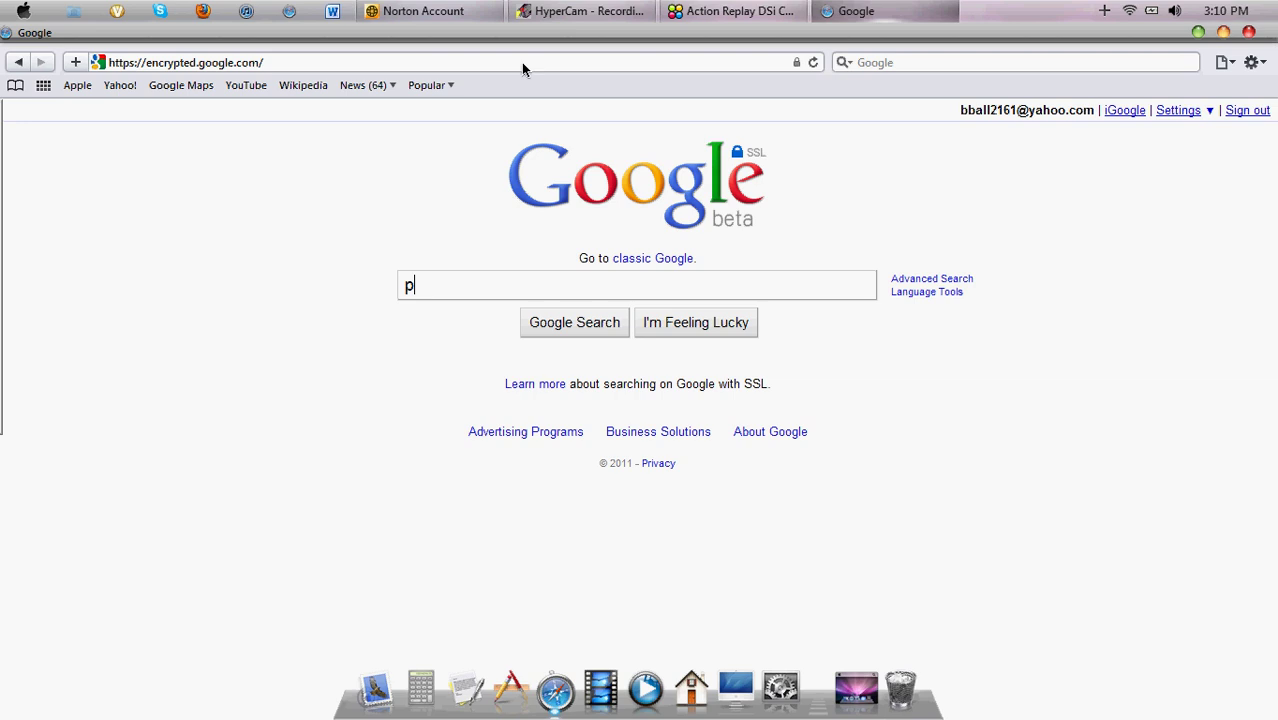
pyautogui.write('okemon soul sil')
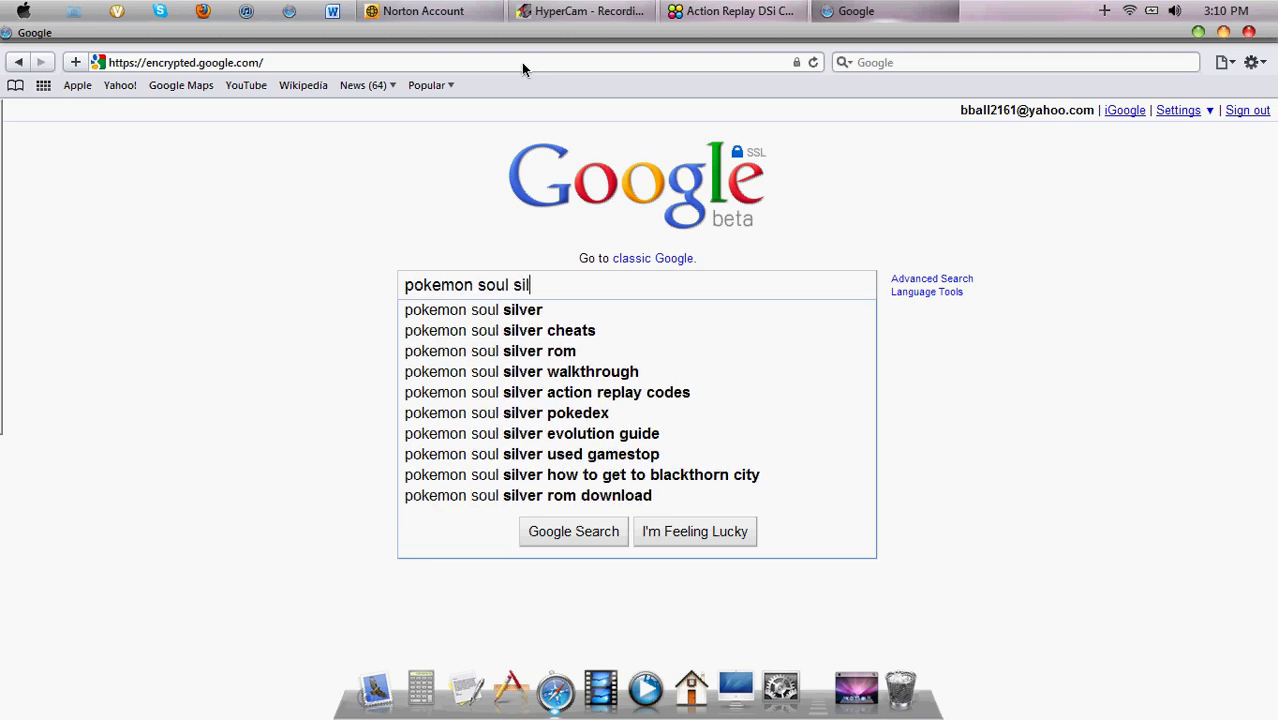
pyautogui.write('ver')
pyautogui.click(641, 391)
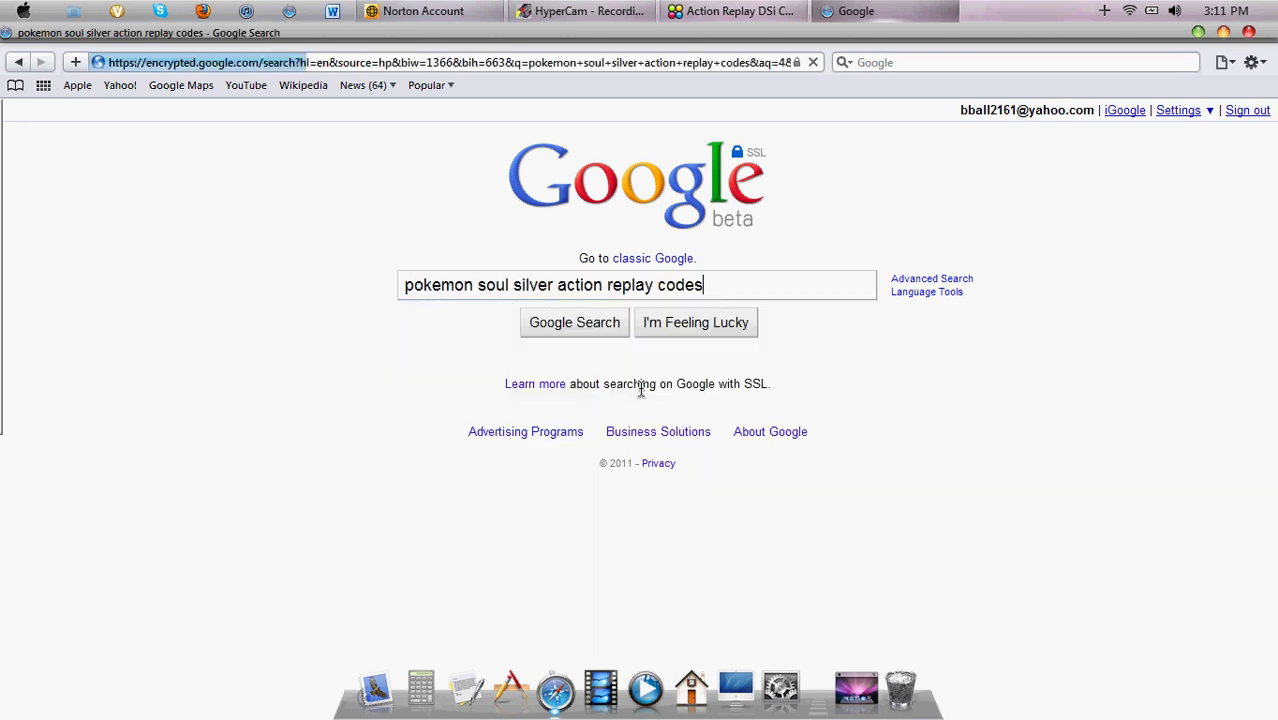
pyautogui.click(306, 222)
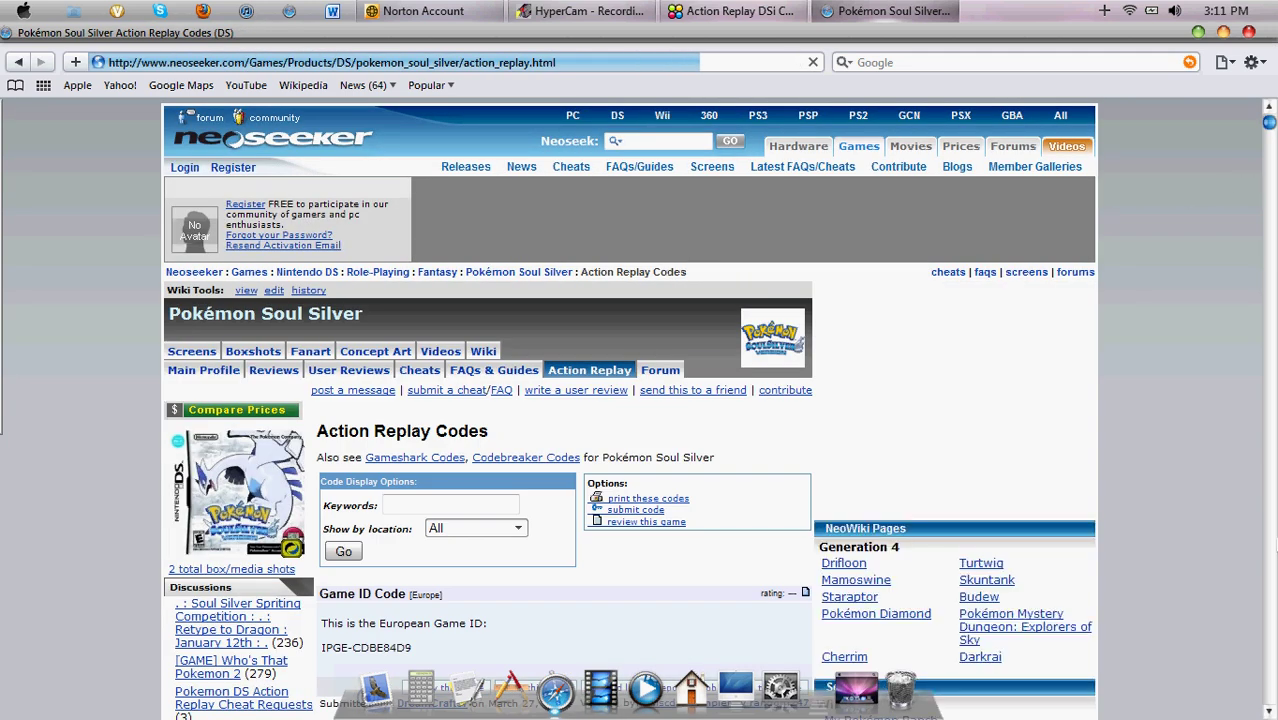
# Step: Examine the Action Replay codes listed on the neoseeker Pokémon Soul Silver page
pyautogui.click(1270, 712)
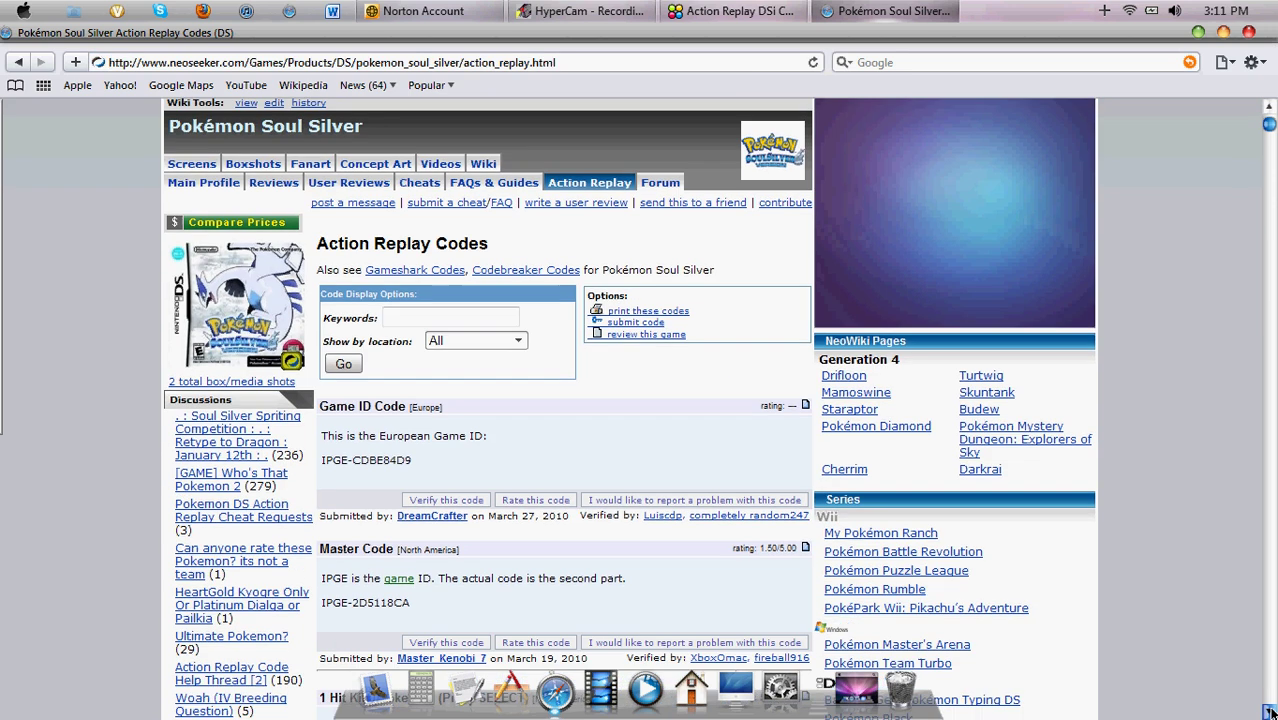
pyautogui.scroll(-8, 1270, 712)
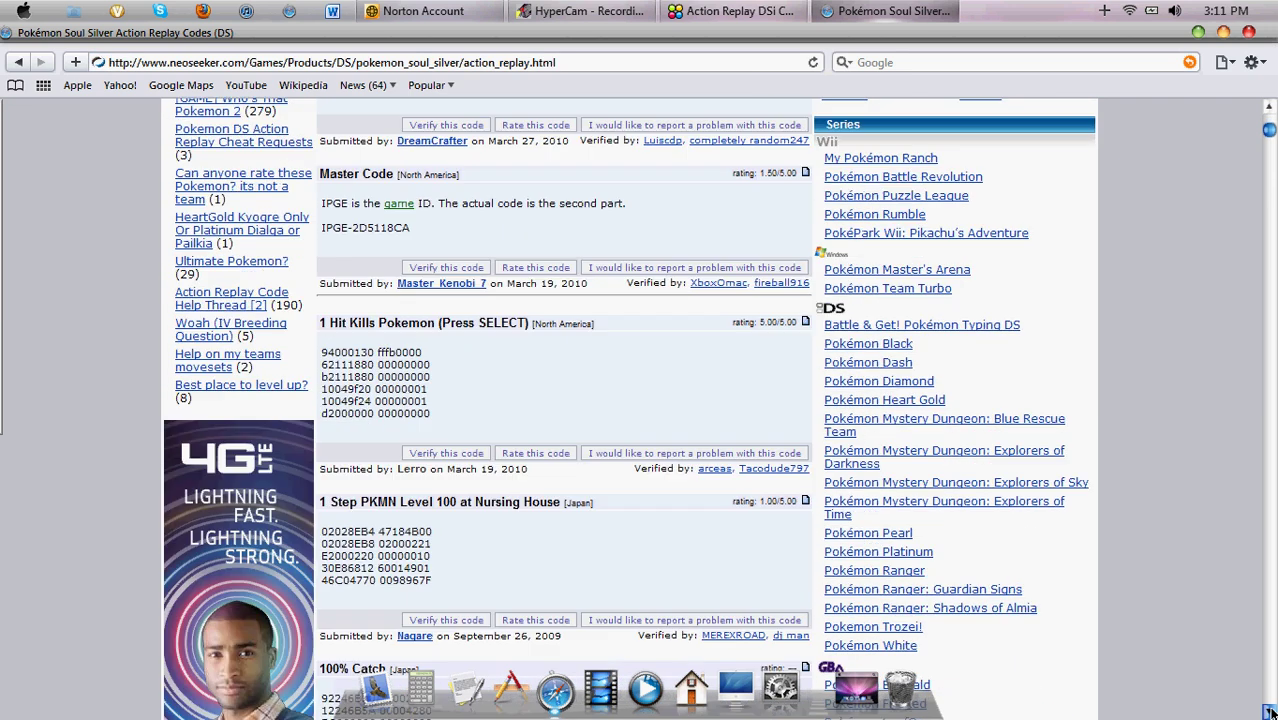
pyautogui.scroll(-3, 1270, 712)
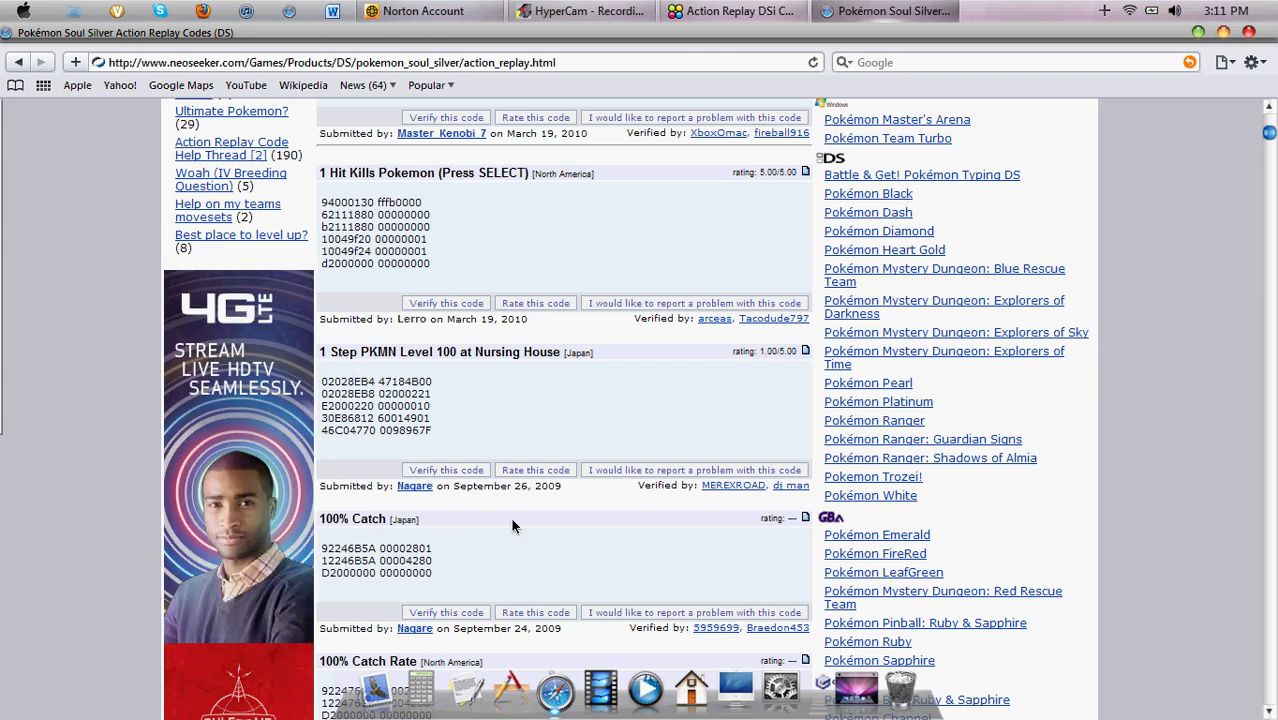
# Step: Go back to the Google results, clear the search query, and review the neoseeker Action Replay codes page again
pyautogui.click(18, 62)
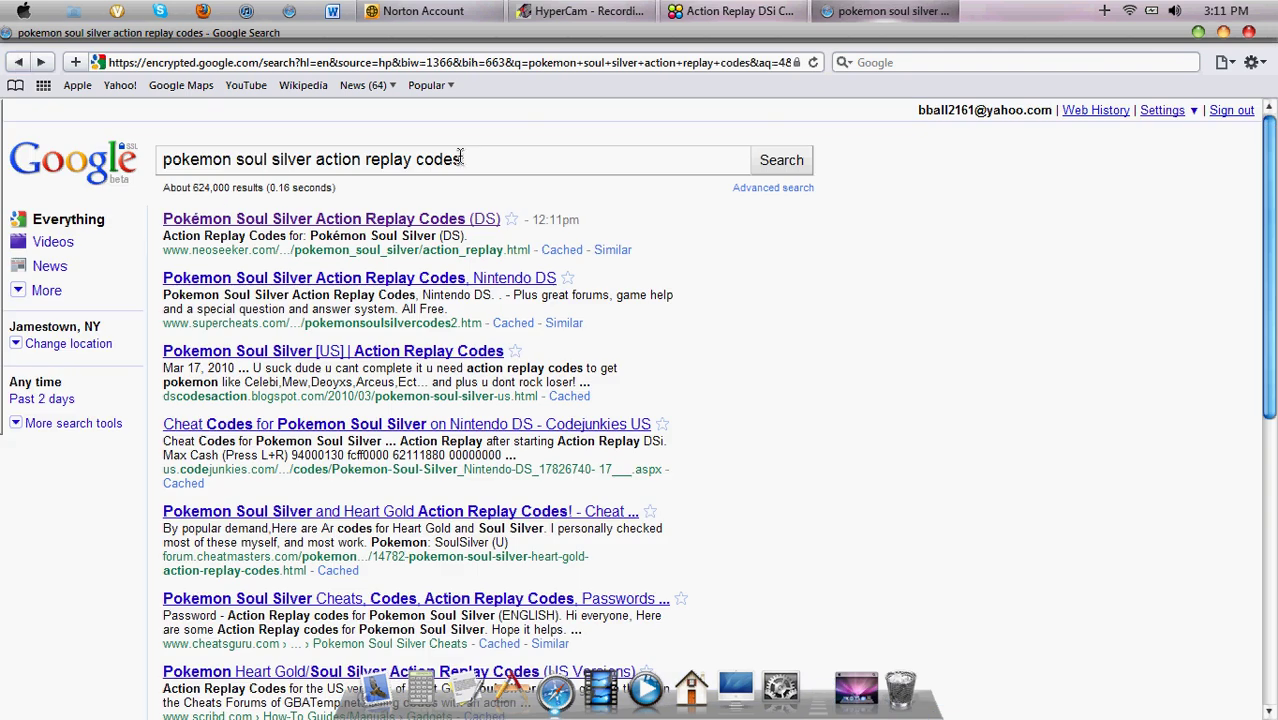
pyautogui.moveTo(465, 158); pyautogui.dragTo(150, 148)
pyautogui.press('BackSpace')
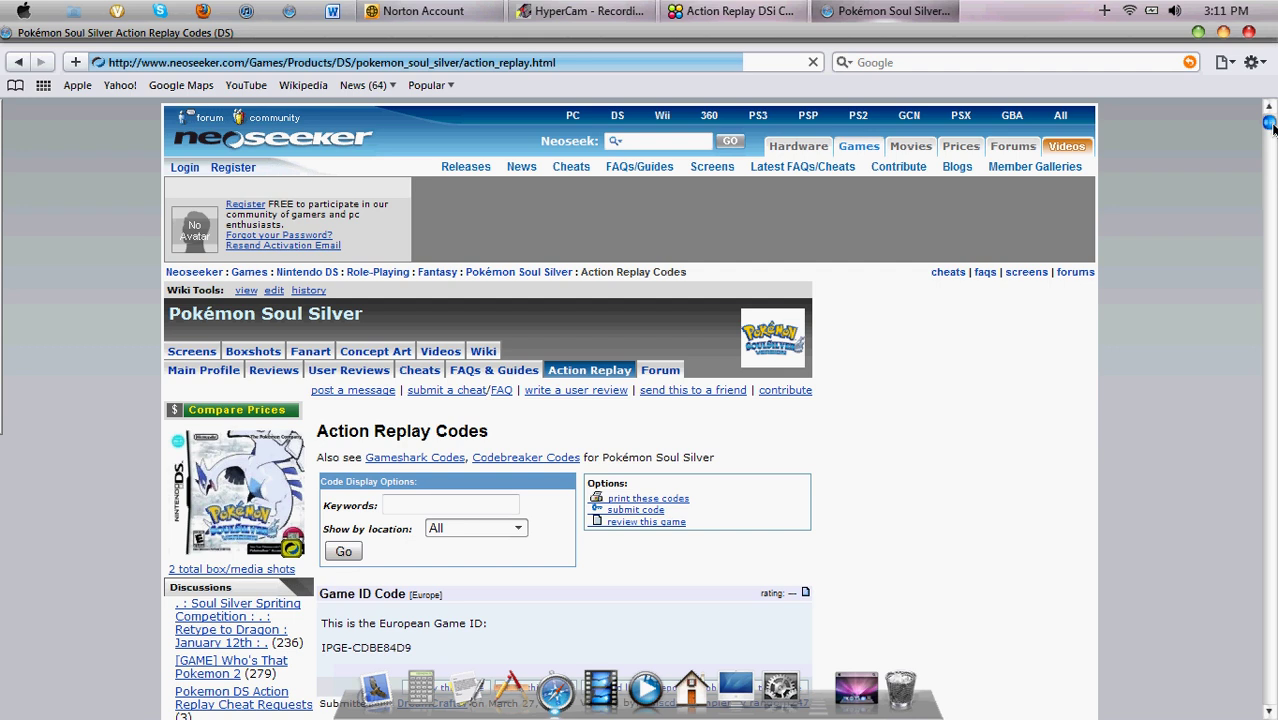
pyautogui.scroll(-10, 1270, 125)
pyautogui.scroll(9, 1272, 126)
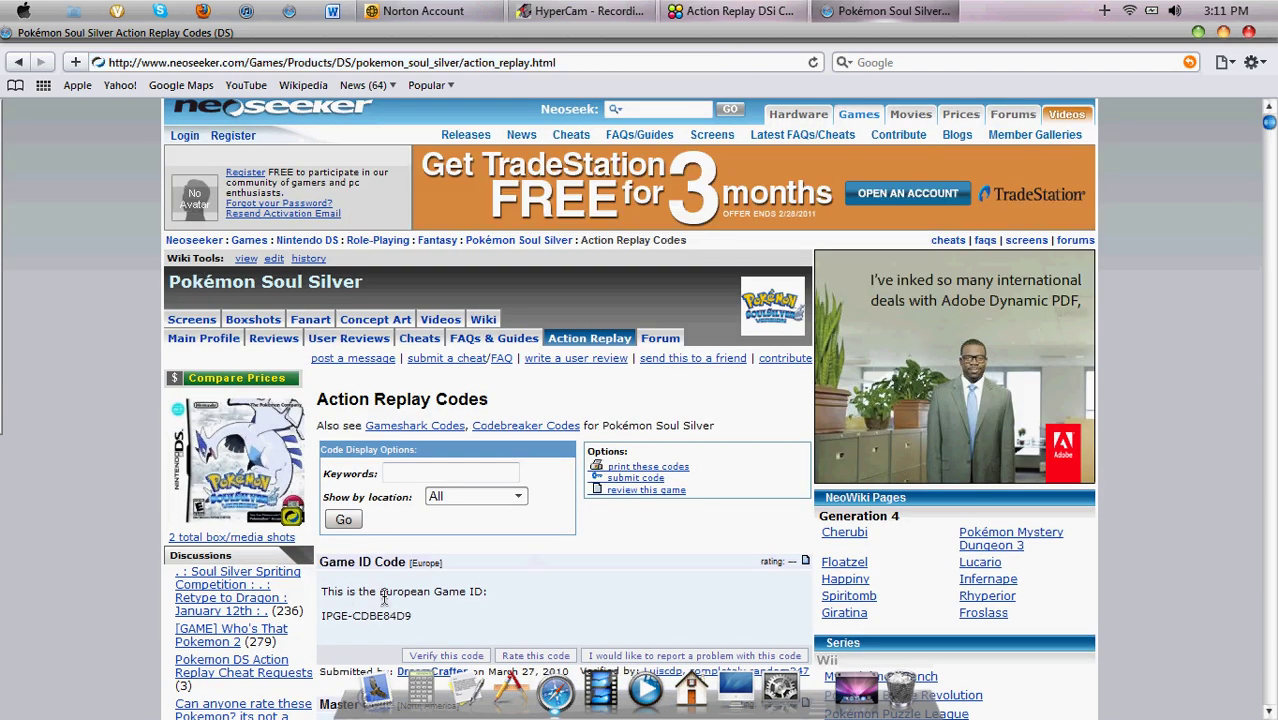
# Step: Switch to Action Replay DSi Code Manager, close the Cheat Details without saving, and delete the New Cheat entry from the codelist
pyautogui.click(735, 11)
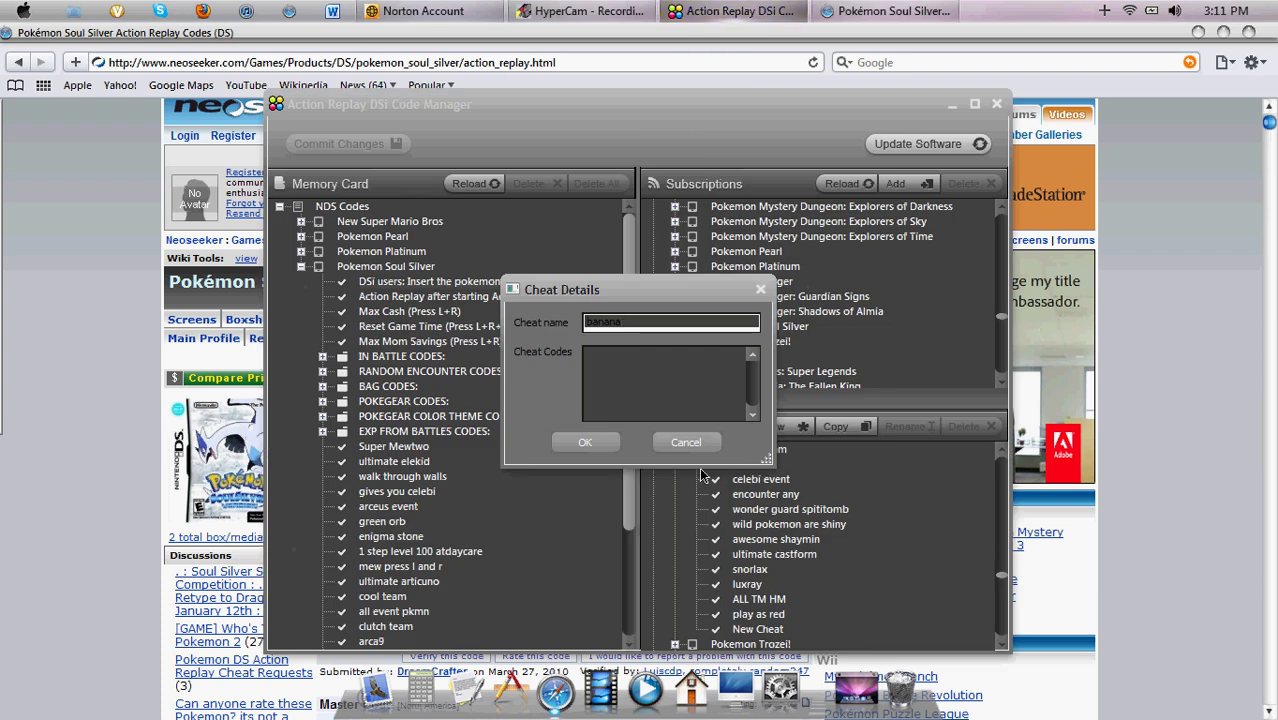
pyautogui.click(760, 290)
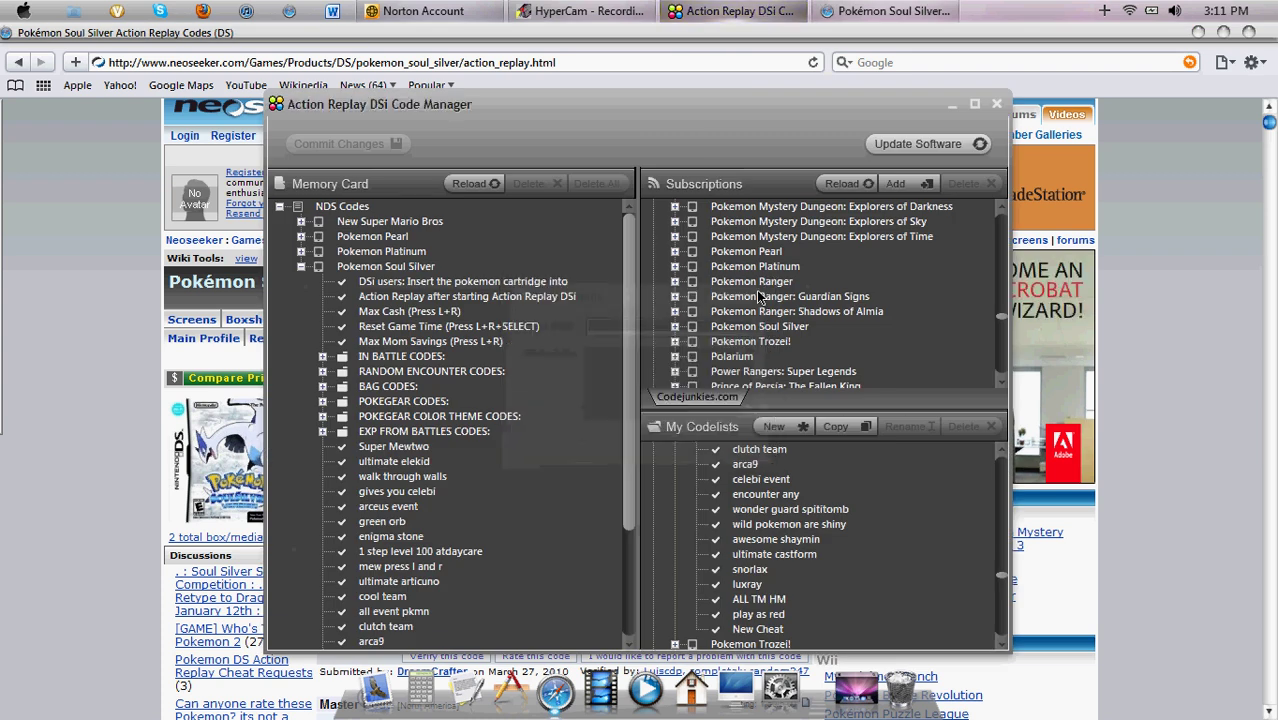
pyautogui.rightClick(770, 632)
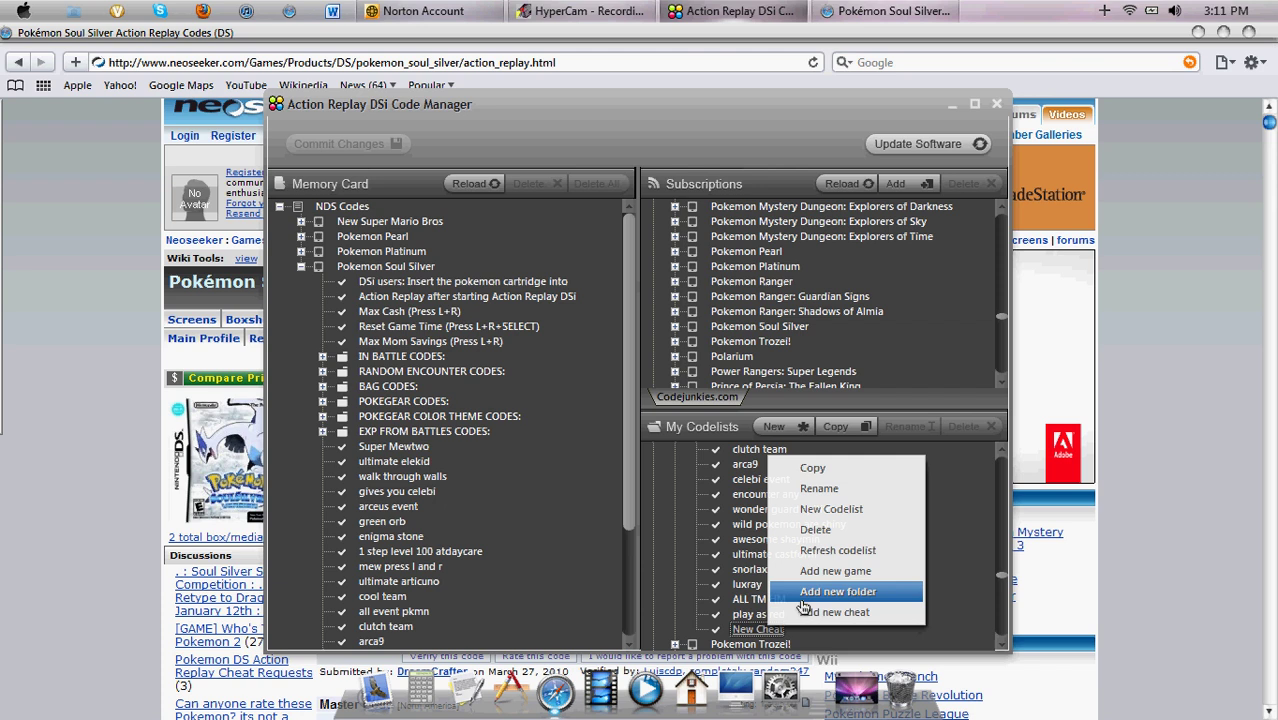
pyautogui.click(838, 531)
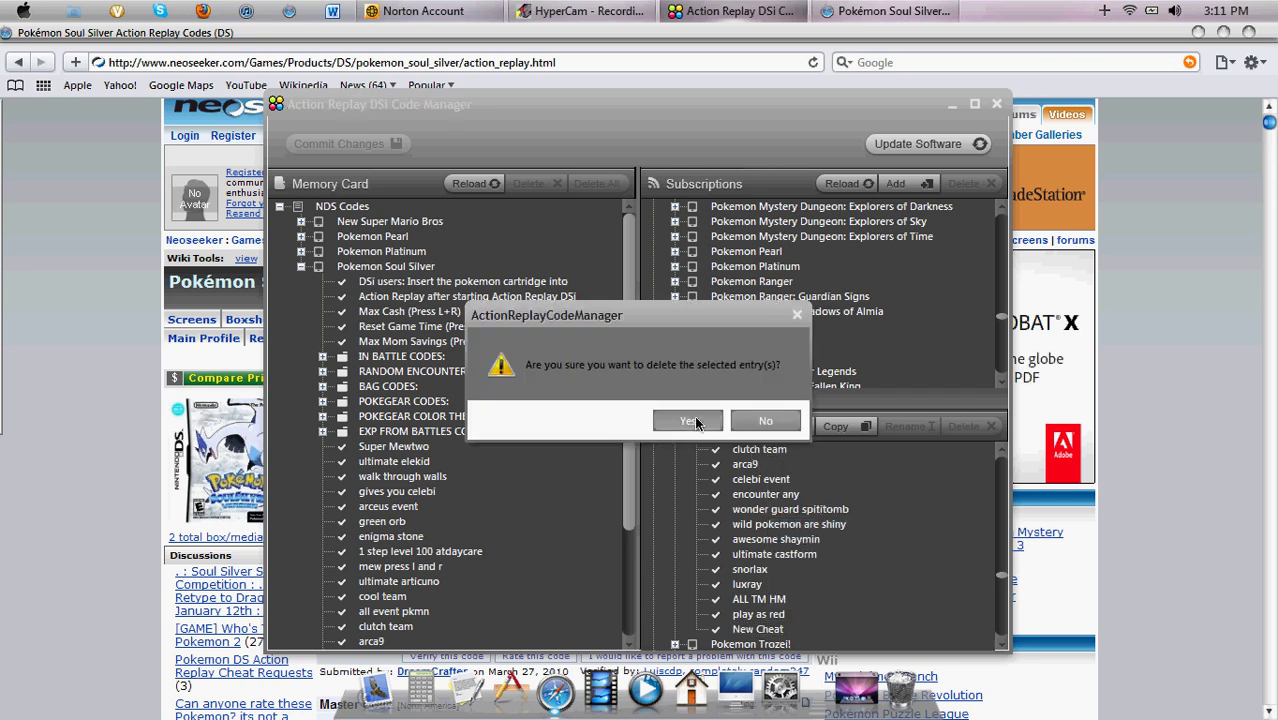
pyautogui.click(688, 422)
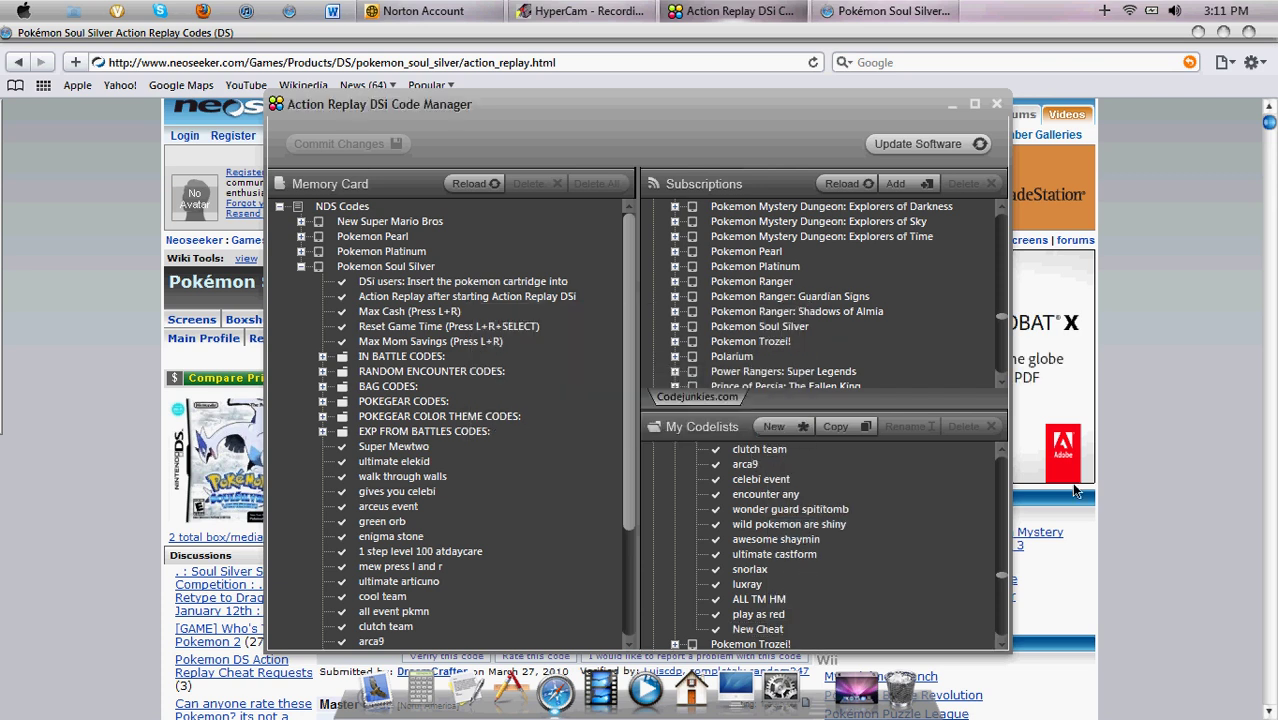
# Step: Collapse Pokemon Soul Silver in My Codelists and copy it to the memory card, overwriting the existing game
pyautogui.click(1001, 450)
pyautogui.scroll(5, 1001, 448)
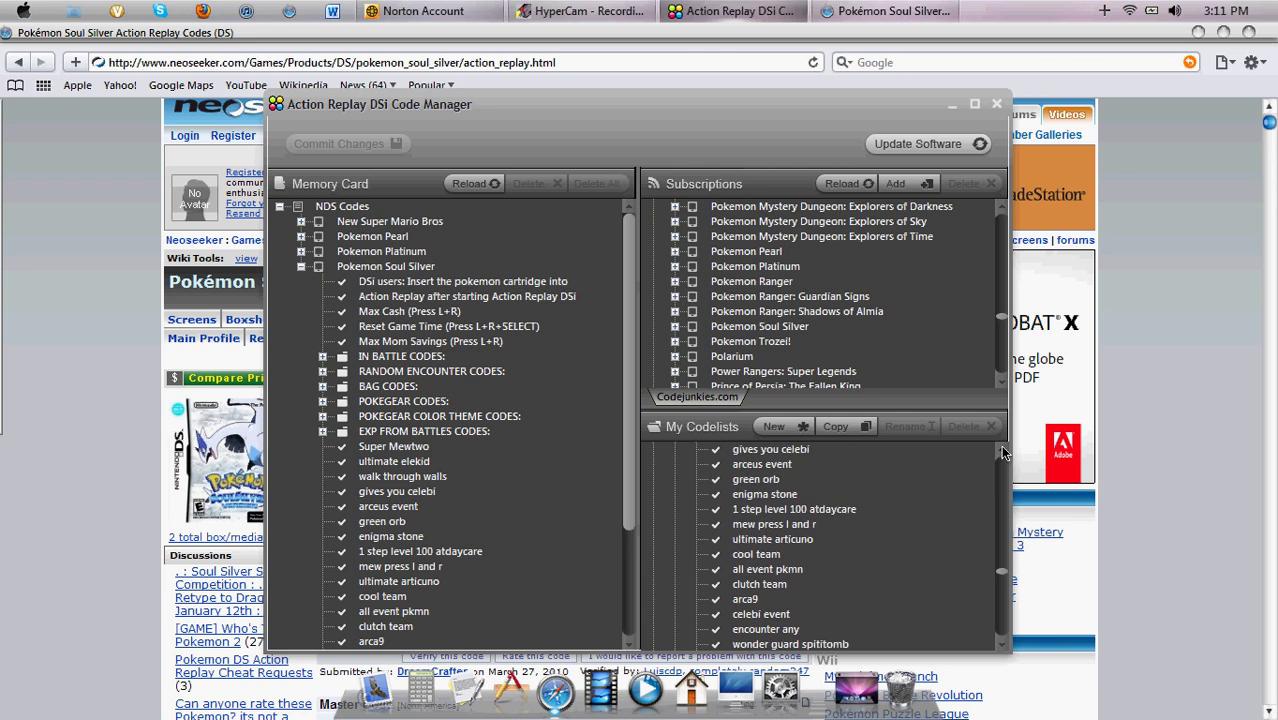
pyautogui.scroll(5, 1001, 449)
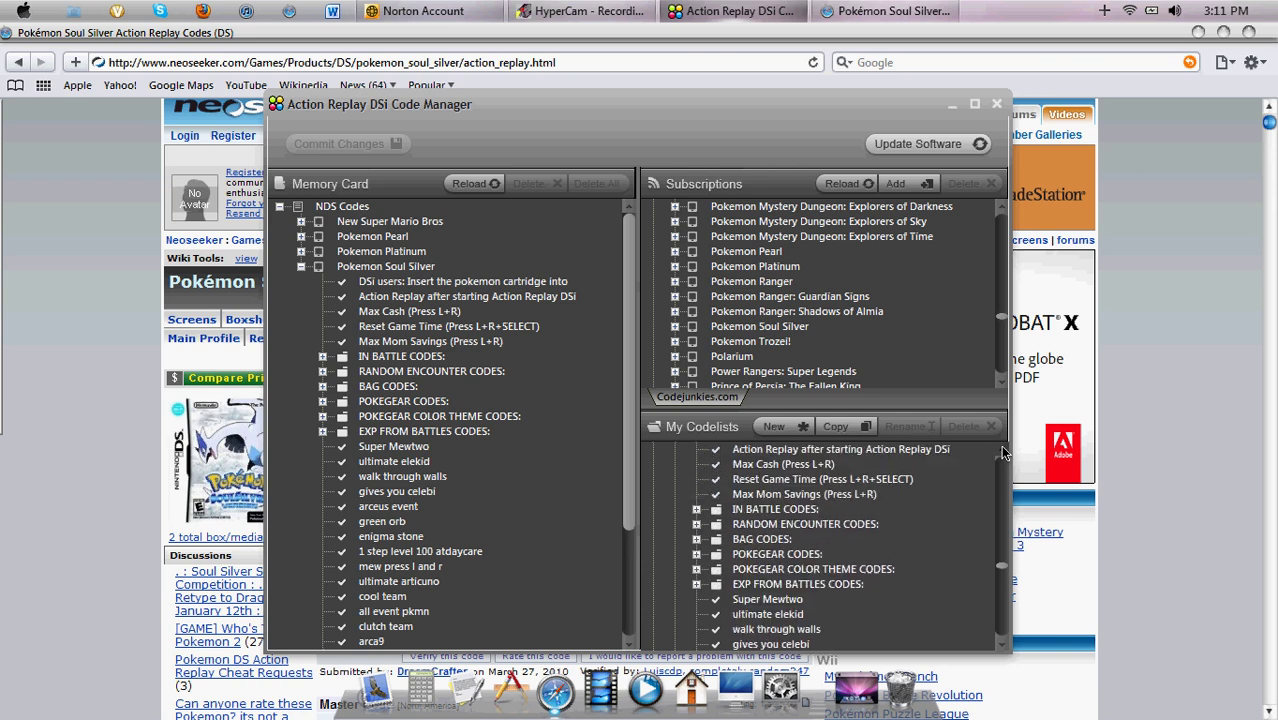
pyautogui.click(675, 524)
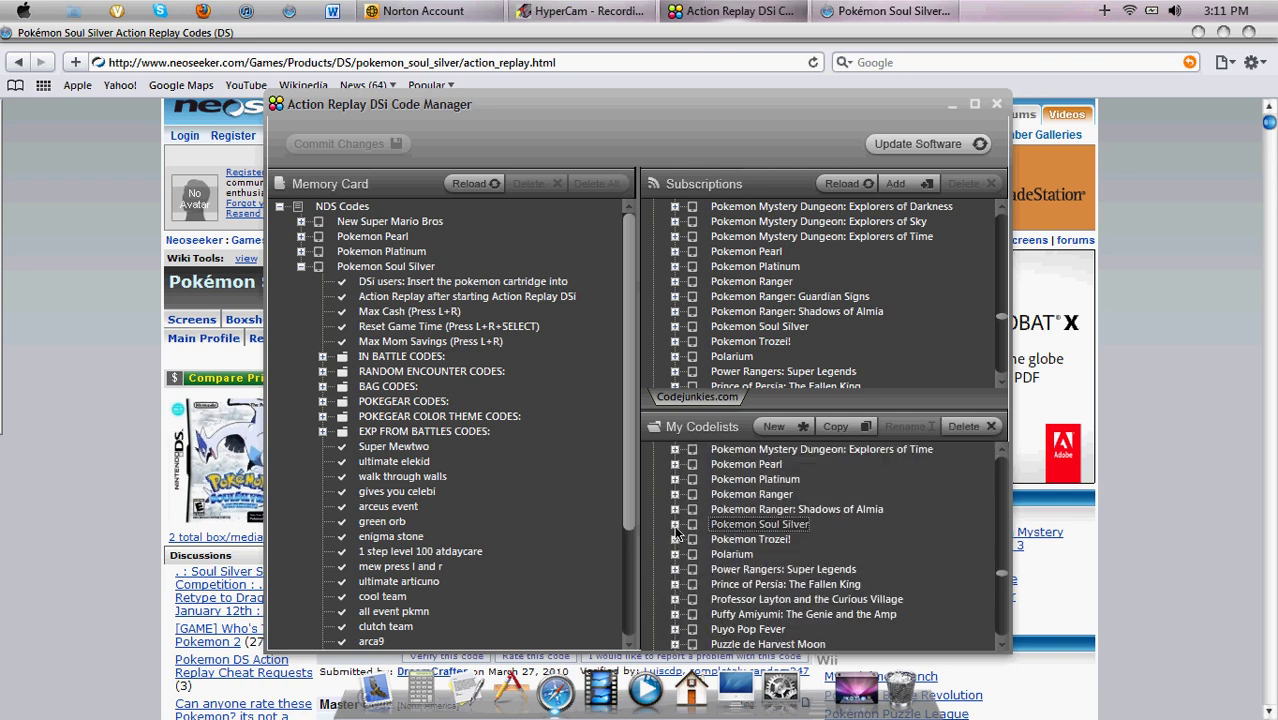
pyautogui.moveTo(712, 526); pyautogui.dragTo(451, 437)
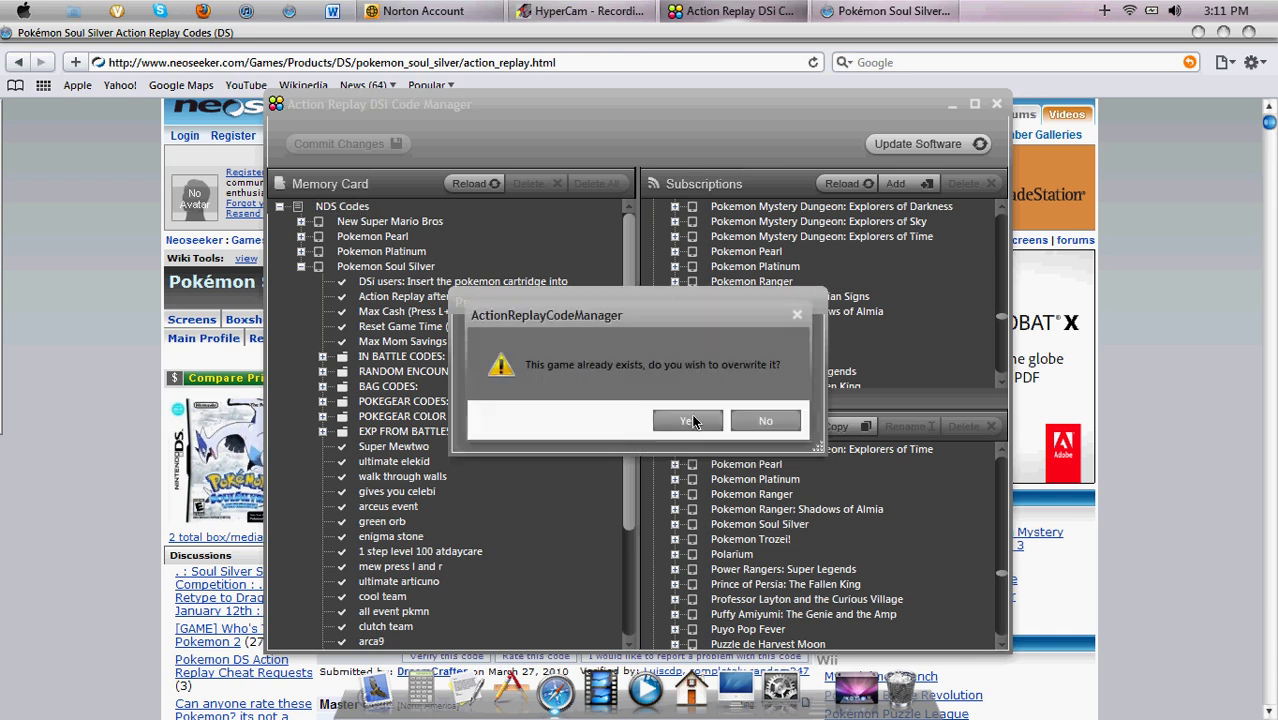
pyautogui.click(690, 421)
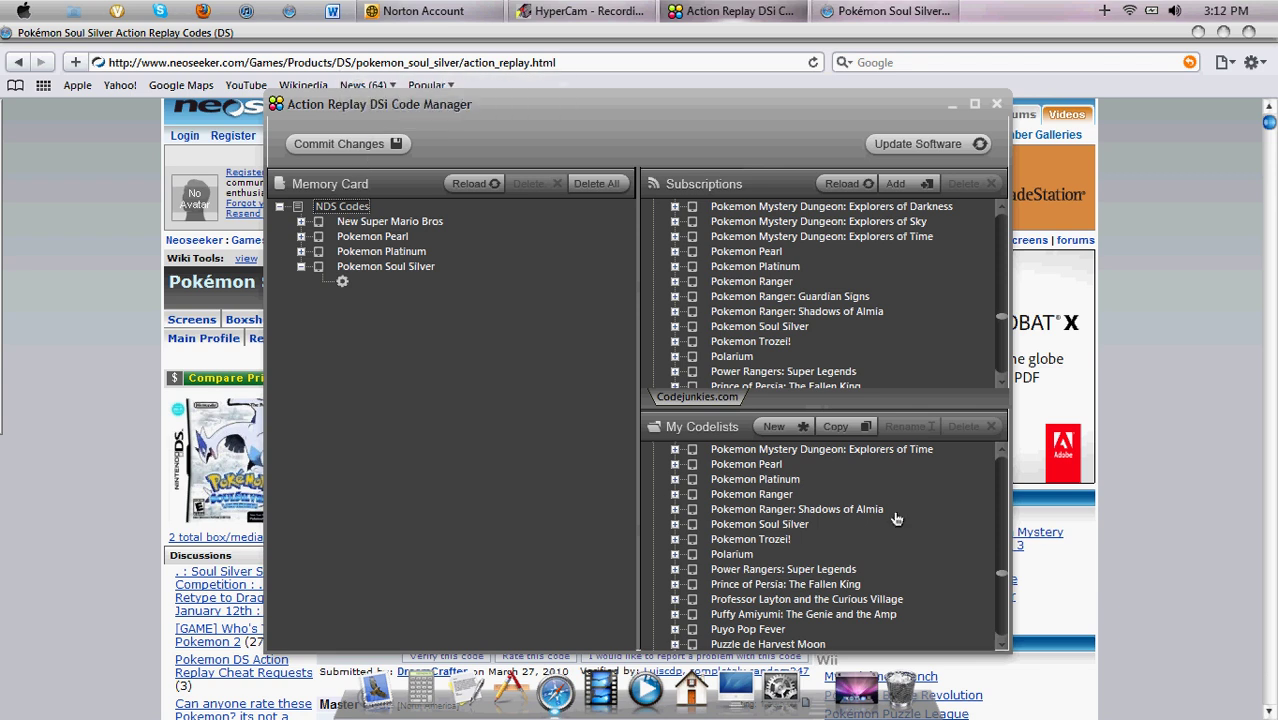
# Step: Add a new game to the codelist, check the Game ID code on the neoseeker page, and cancel the Game Details
pyautogui.scroll(-1, 1006, 653)
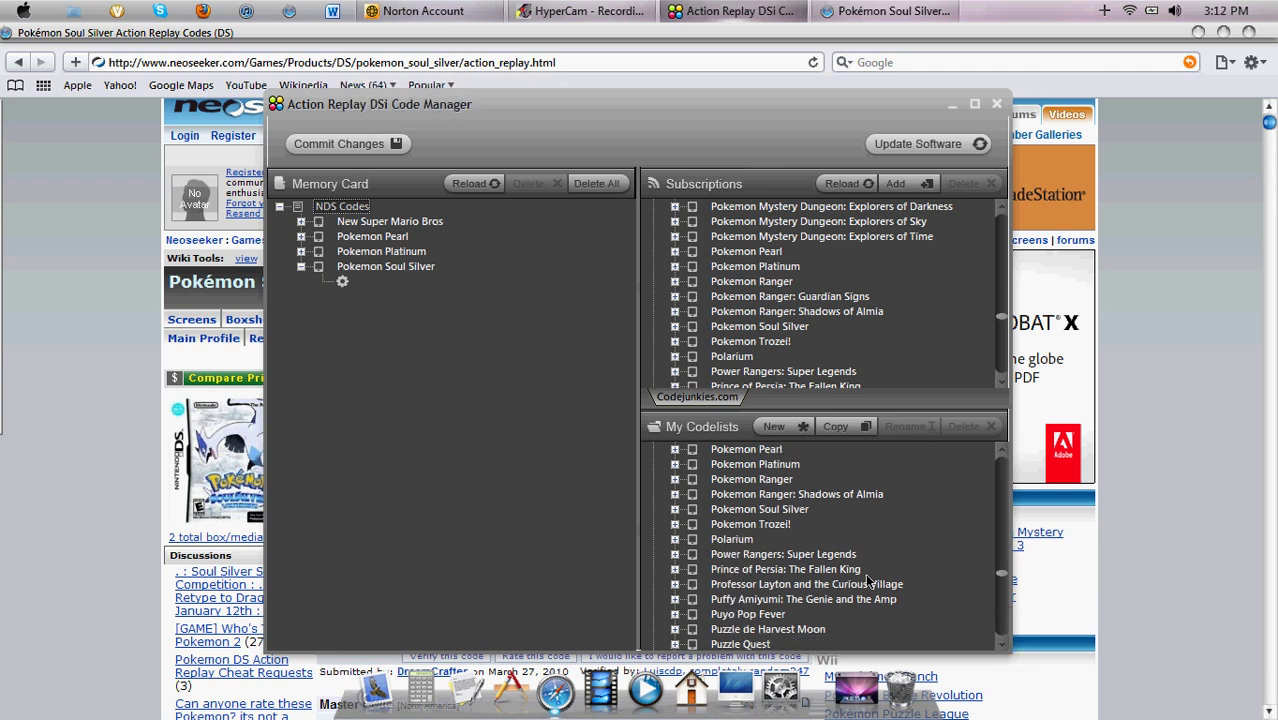
pyautogui.rightClick(947, 615)
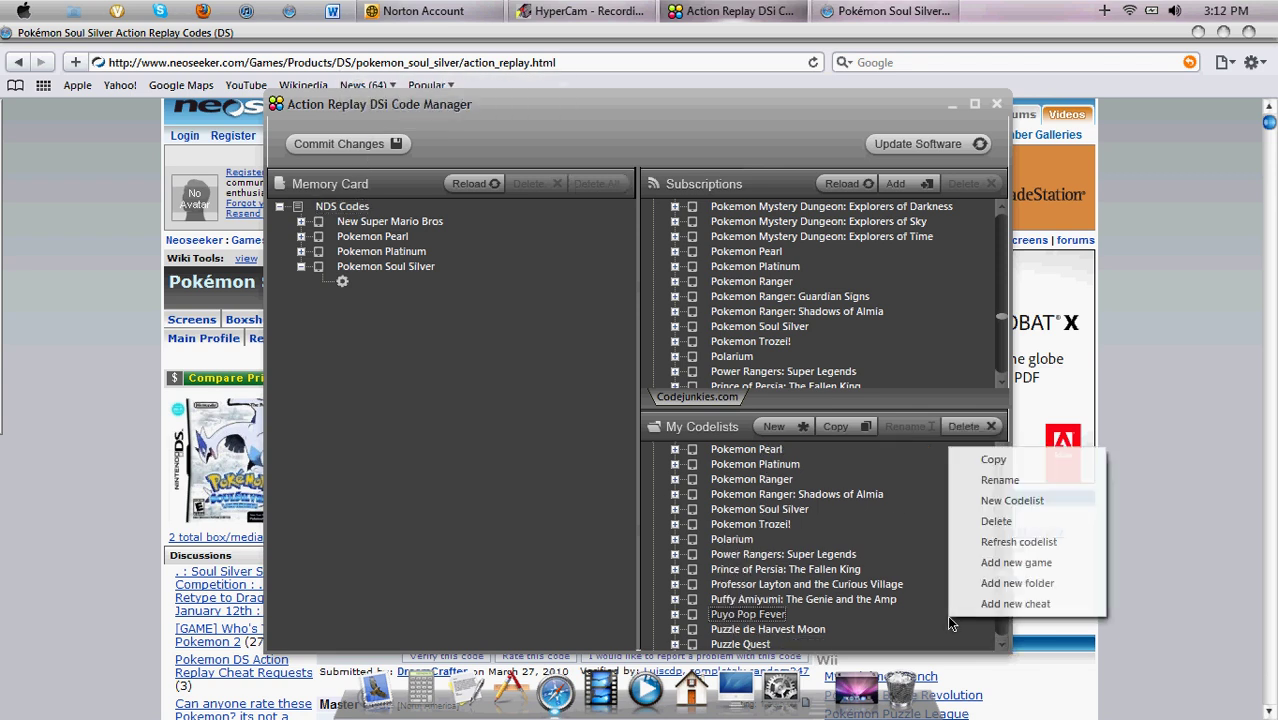
pyautogui.click(1007, 565)
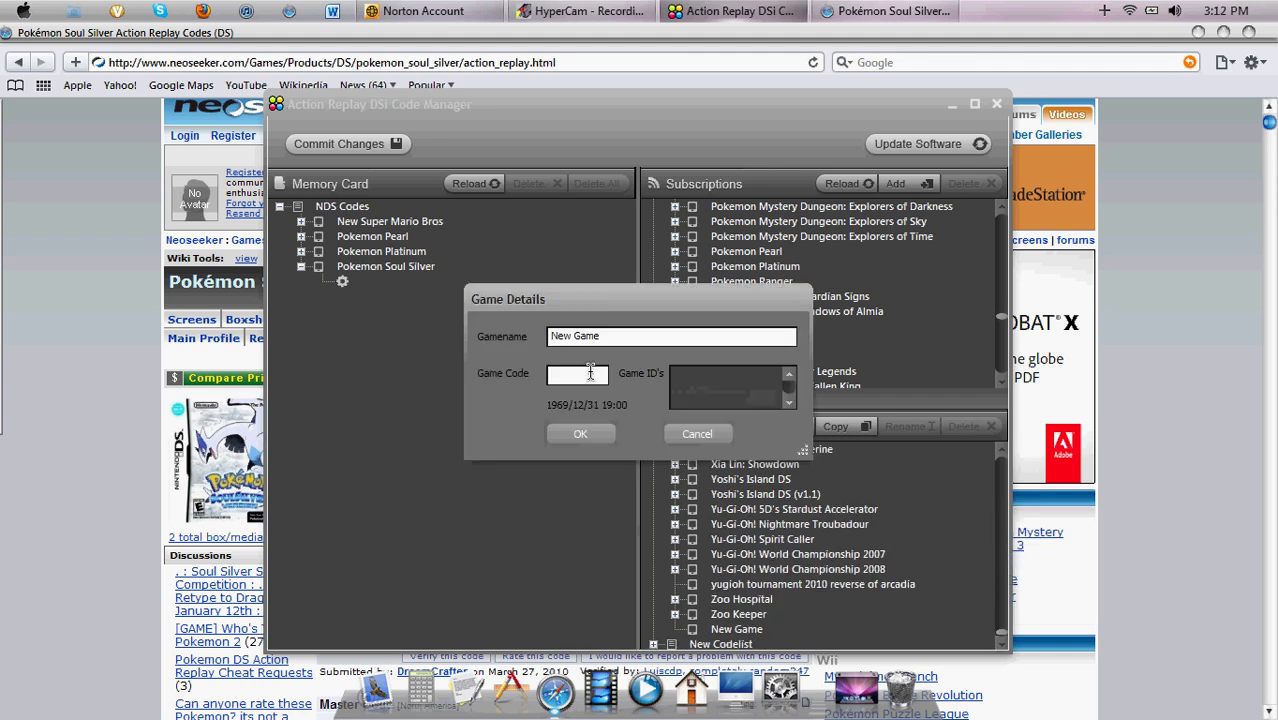
pyautogui.click(591, 372)
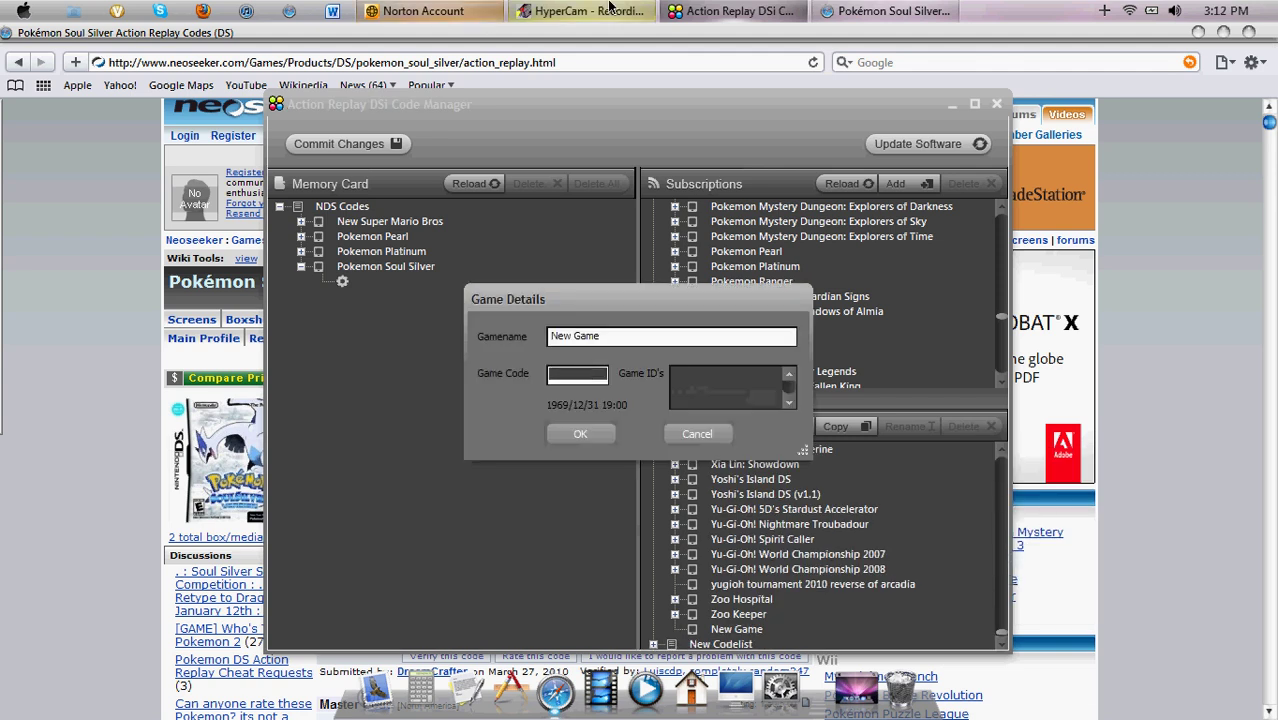
pyautogui.click(840, 11)
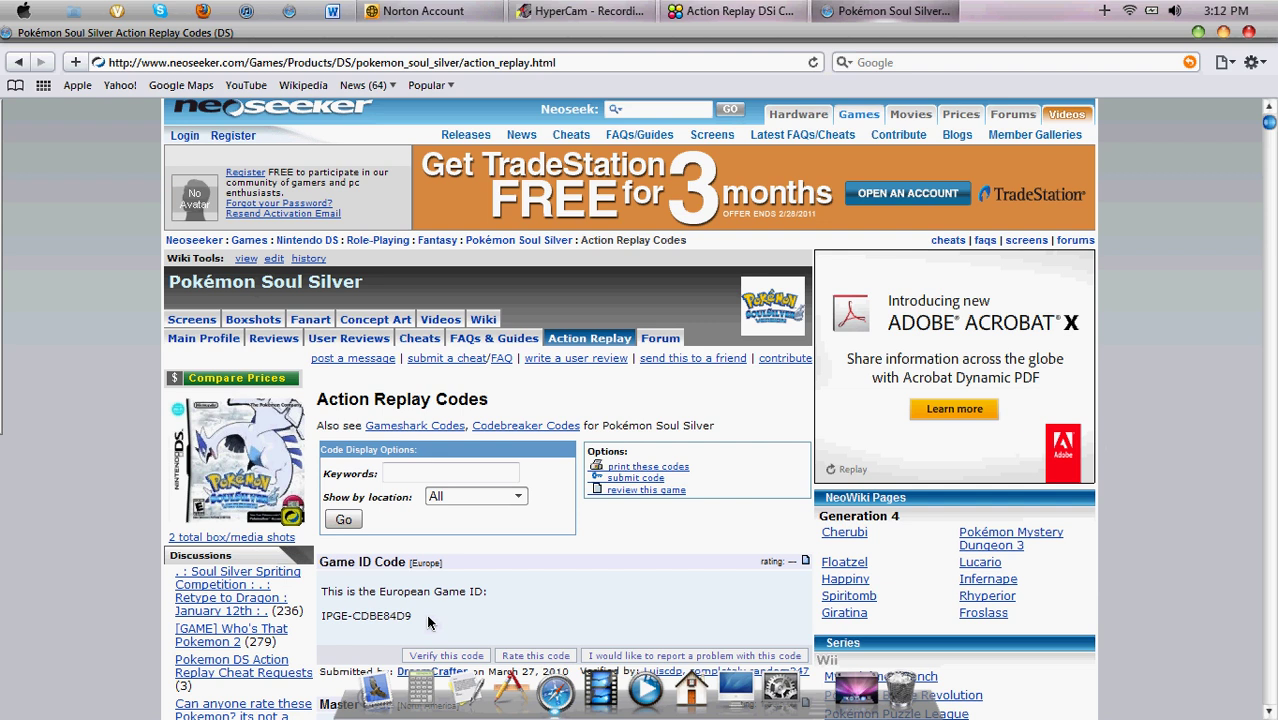
pyautogui.click(728, 11)
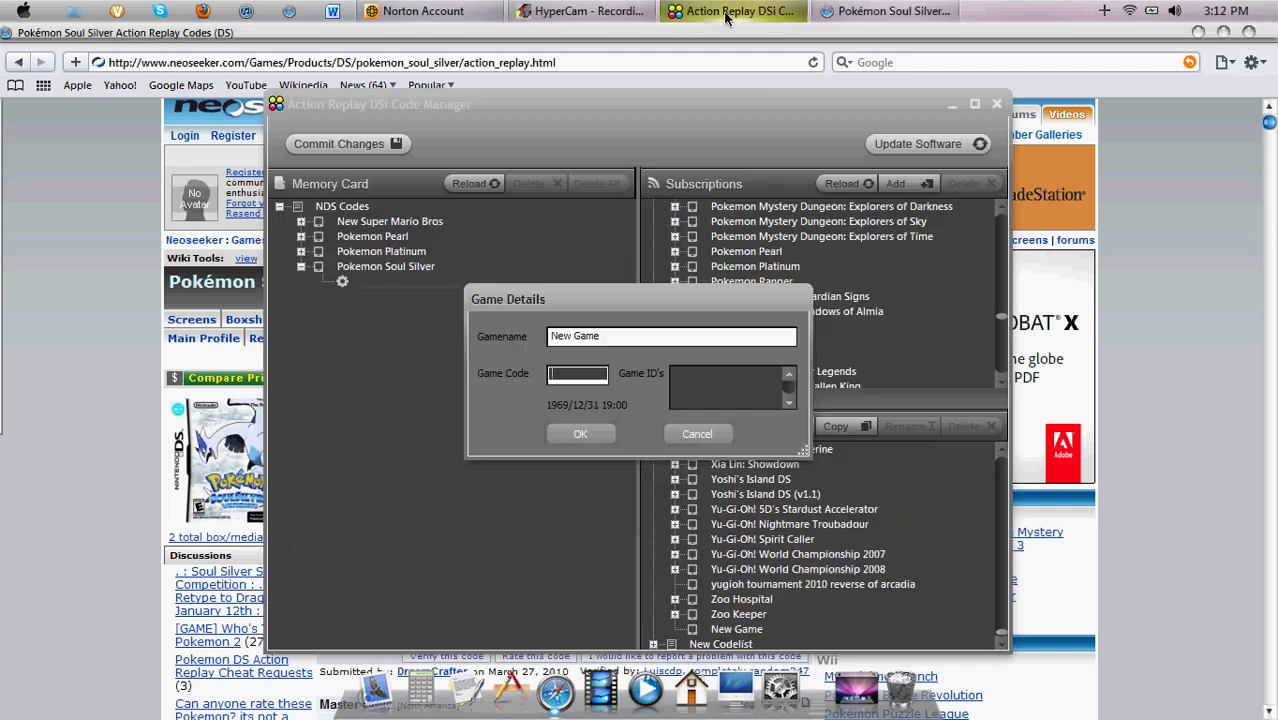
pyautogui.click(679, 435)
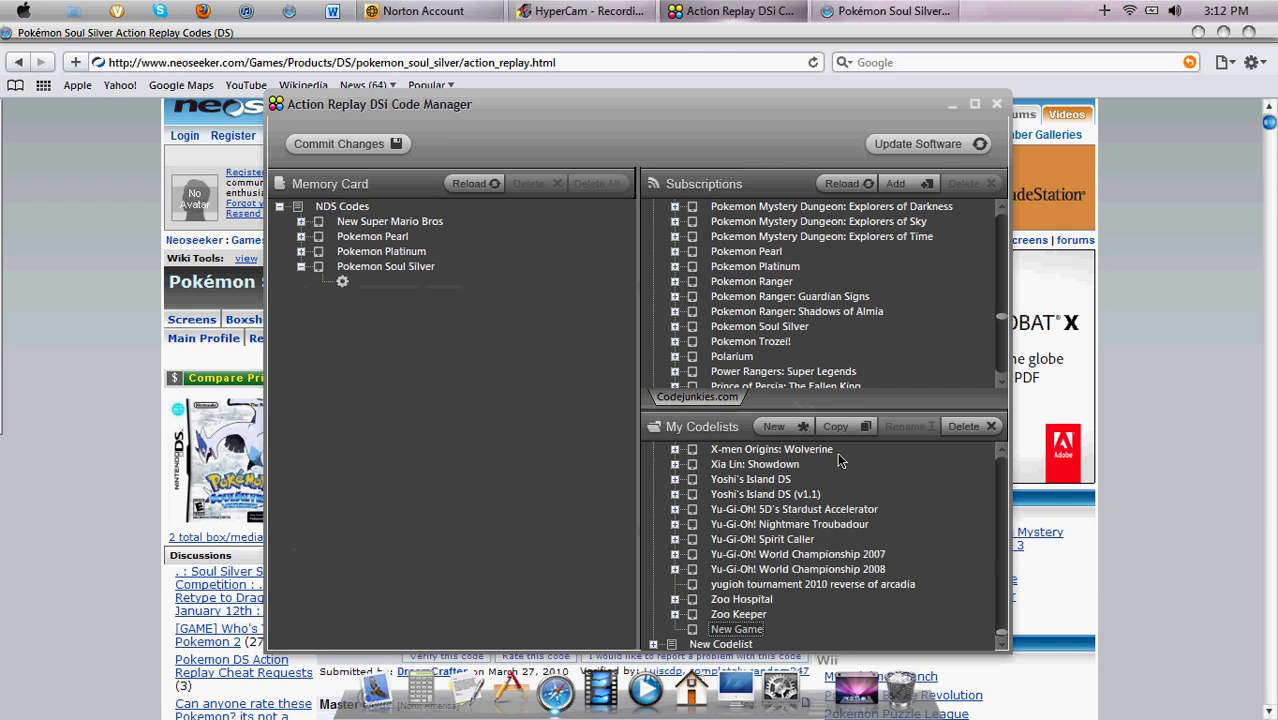
# Step: Commit the memory card changes to the Action Replay
pyautogui.click(383, 145)
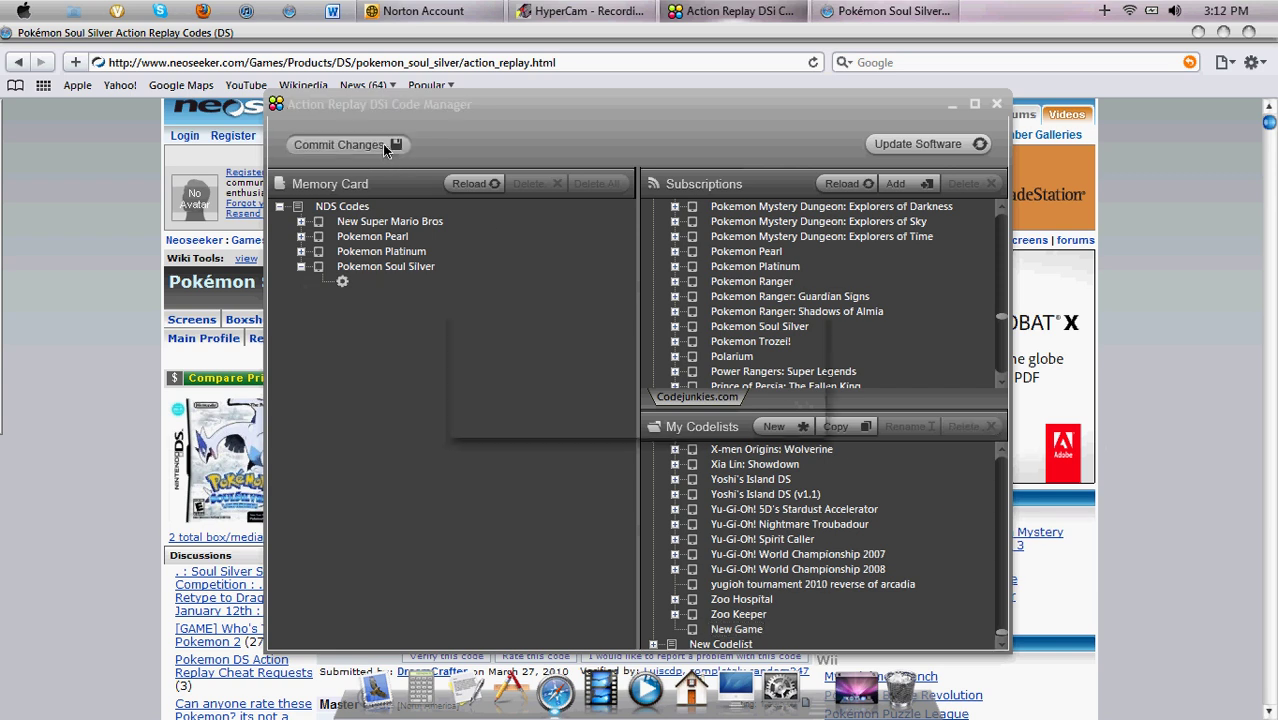
pyautogui.click(706, 421)
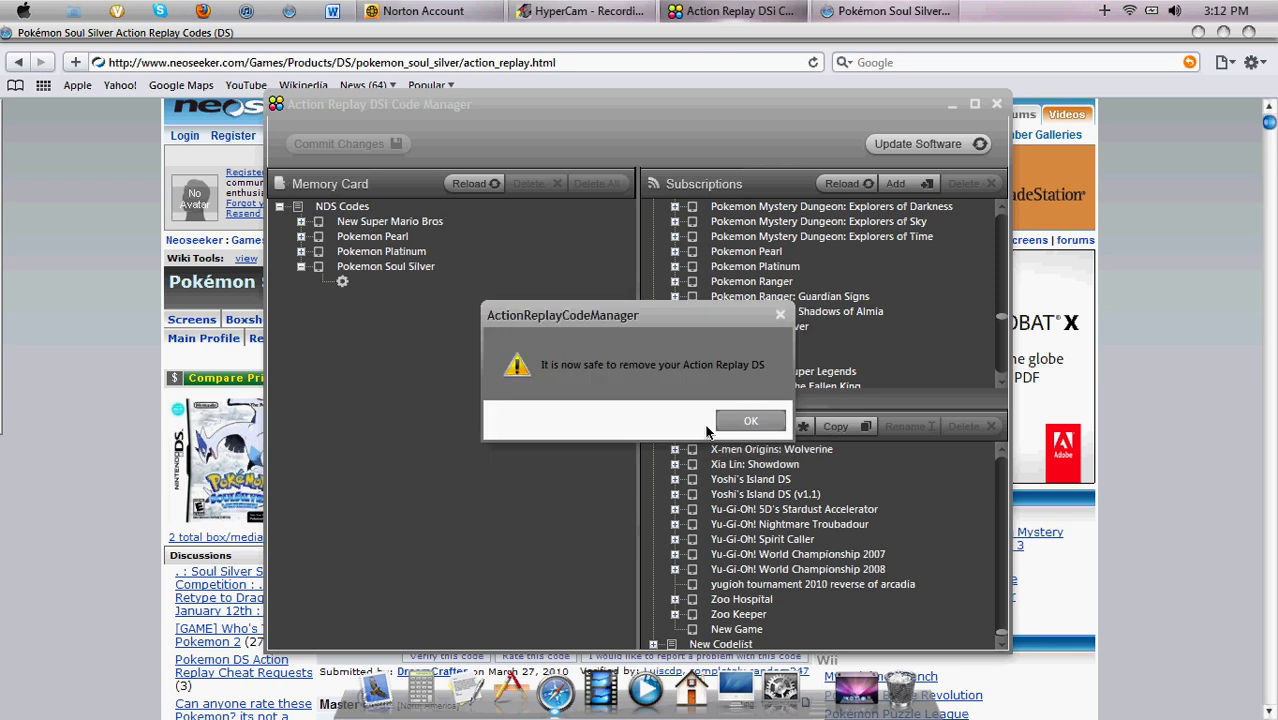
pyautogui.click(748, 427)
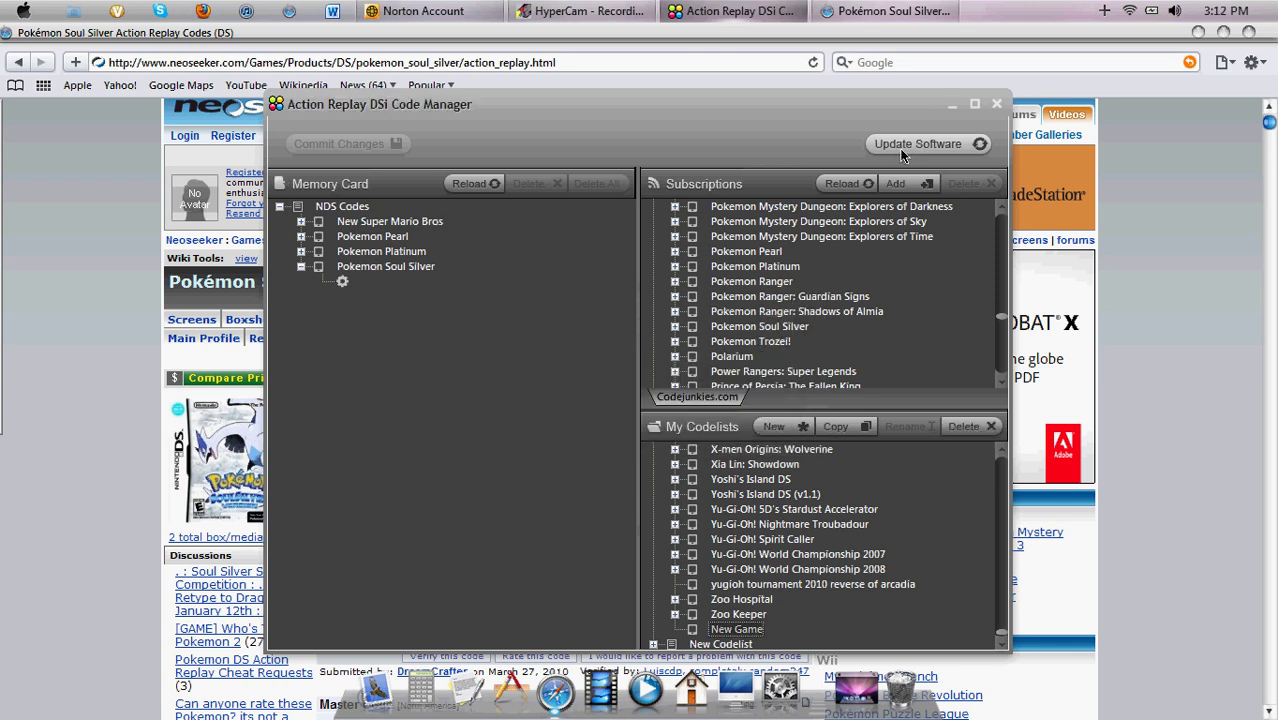